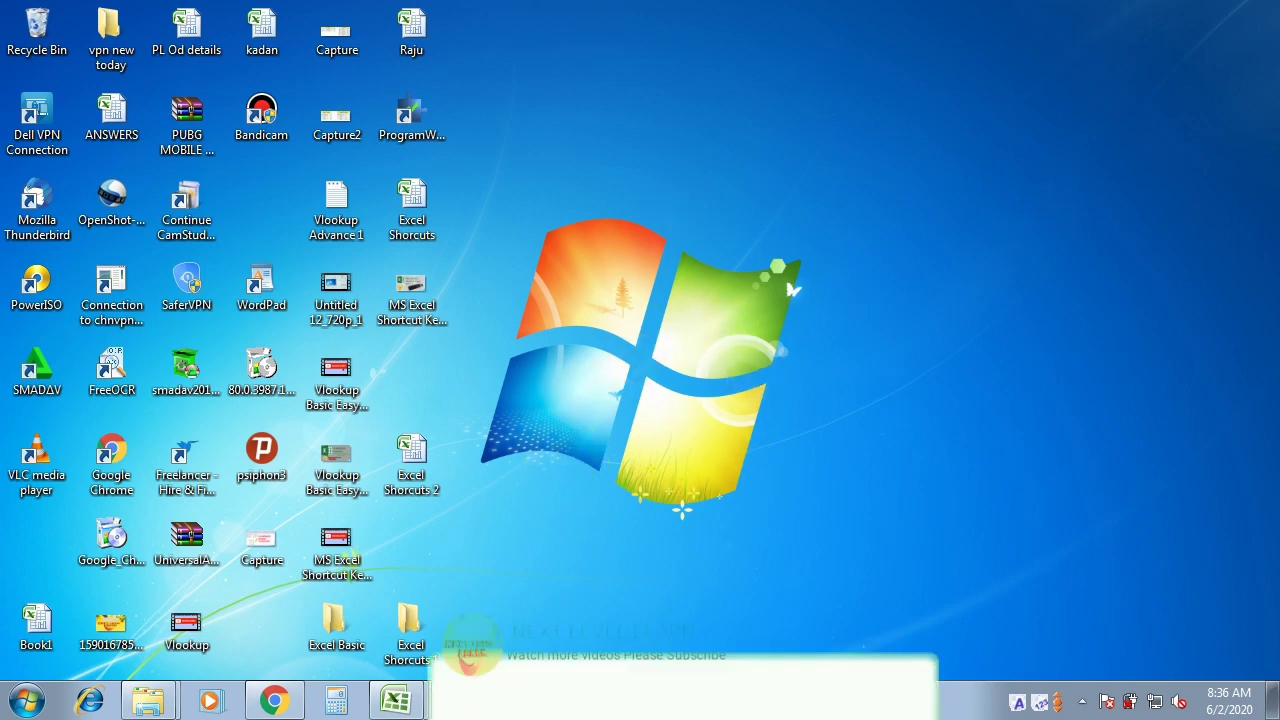
View the topic list in the Word document and switch to Sheet1 of the Book1 workbook in Excel
left_click(522, 700)
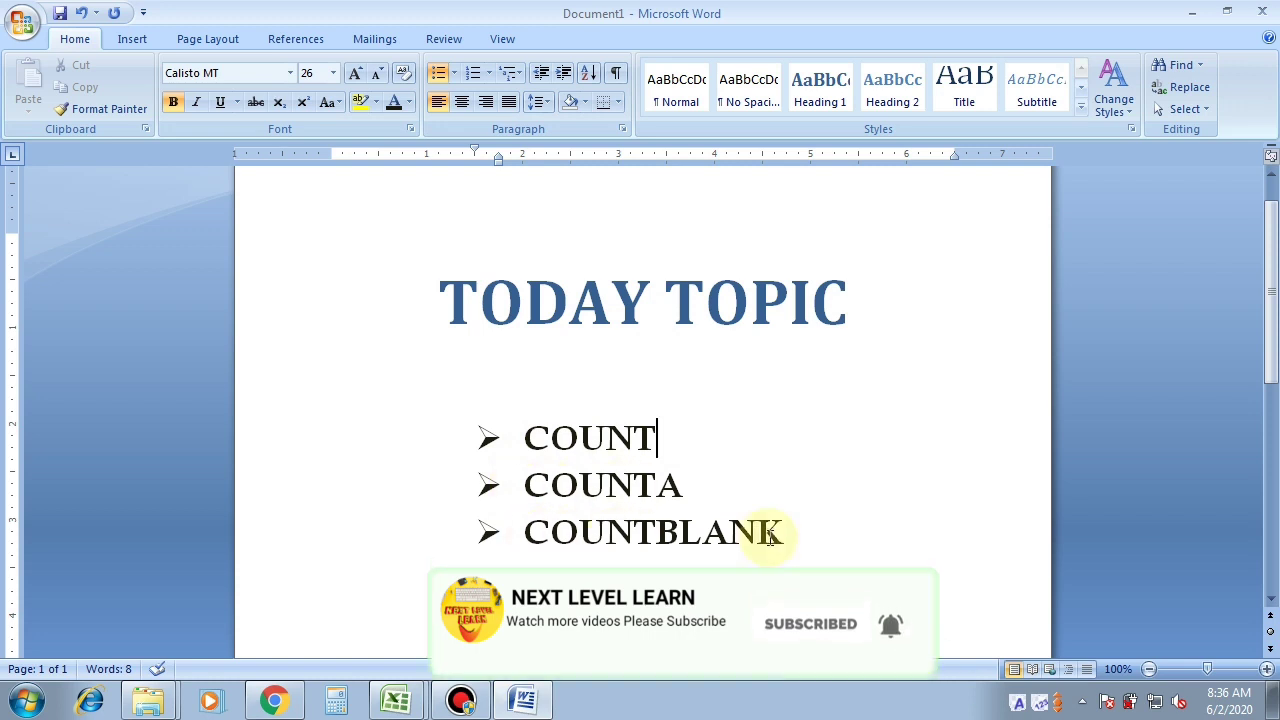
left_click(672, 444)
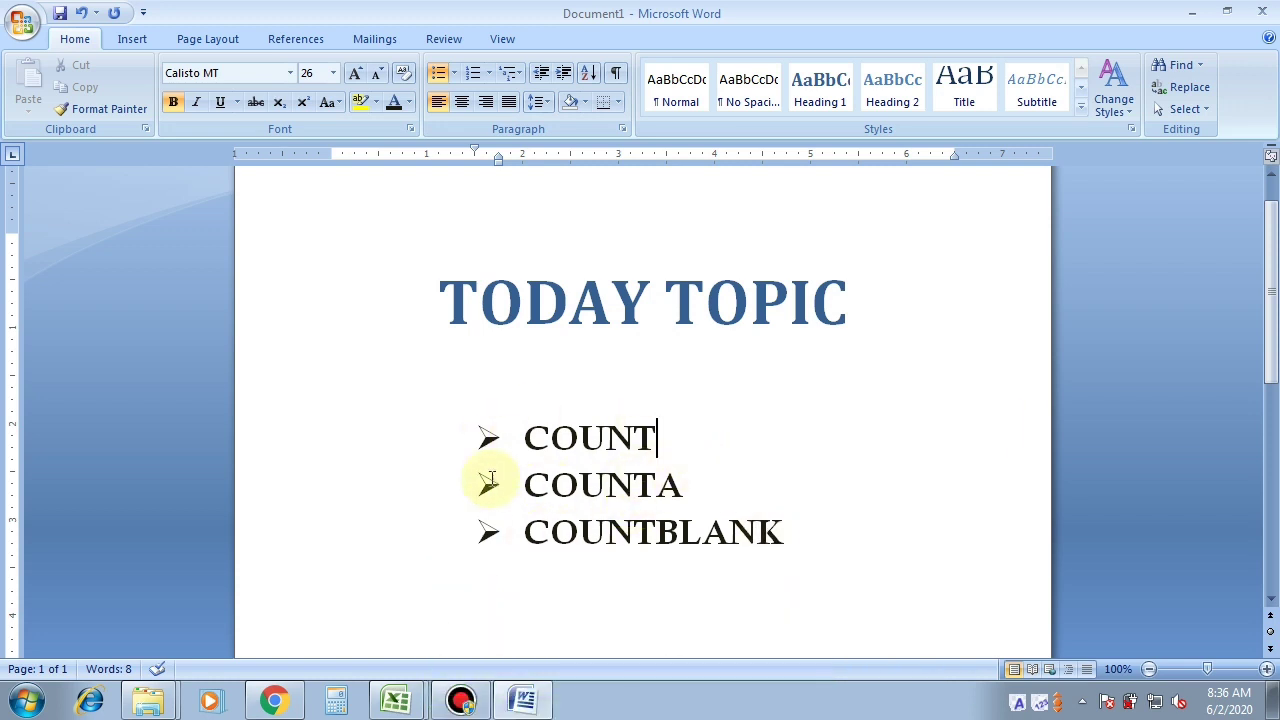
mouse_move(398, 700)
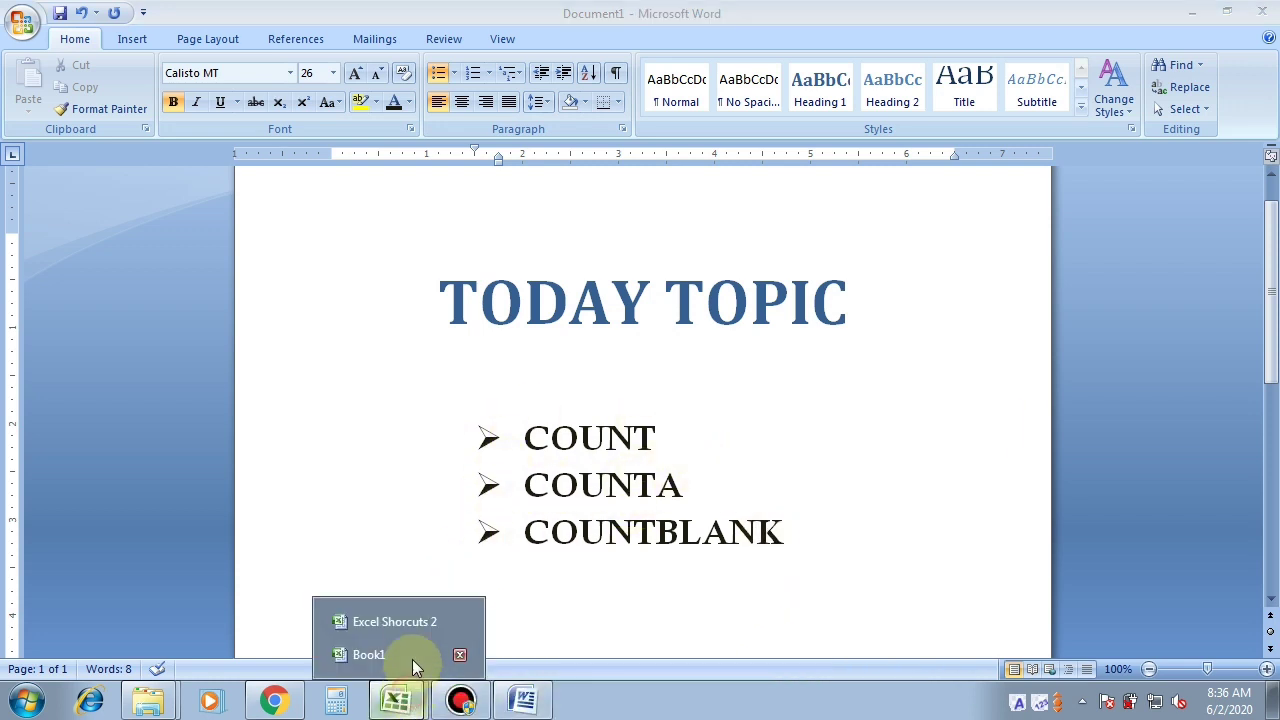
left_click(406, 648)
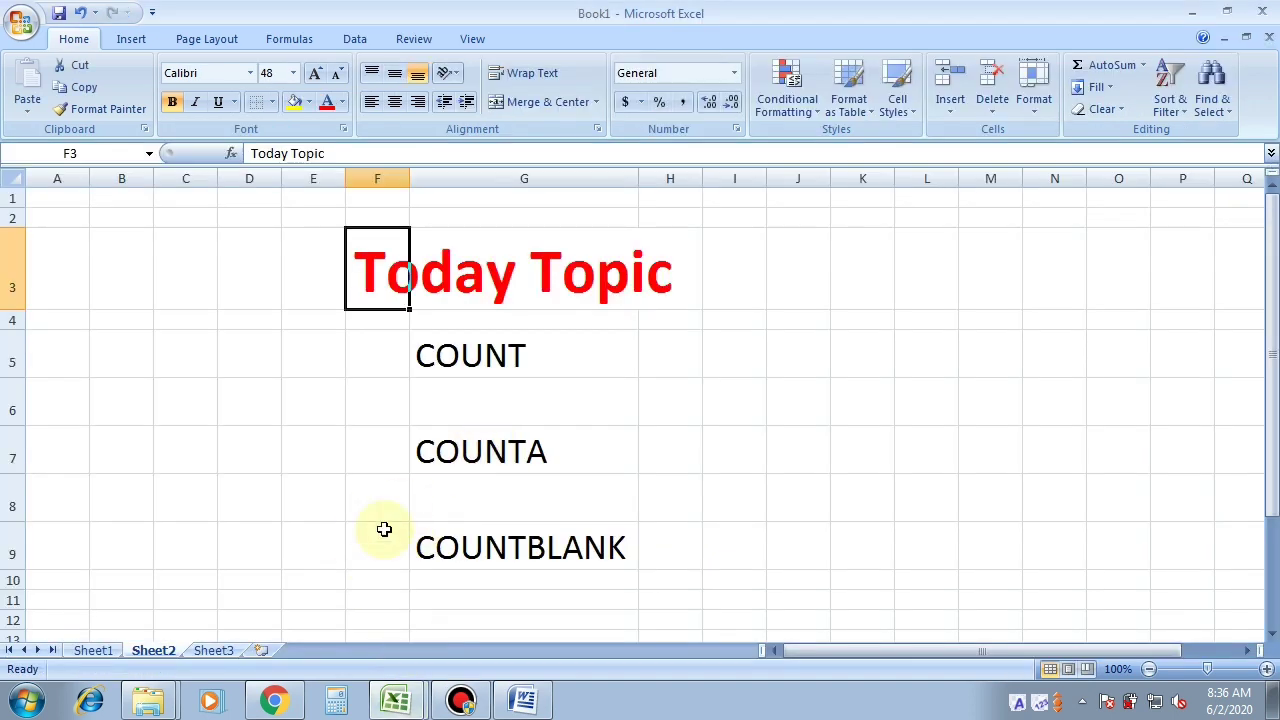
left_click(94, 652)
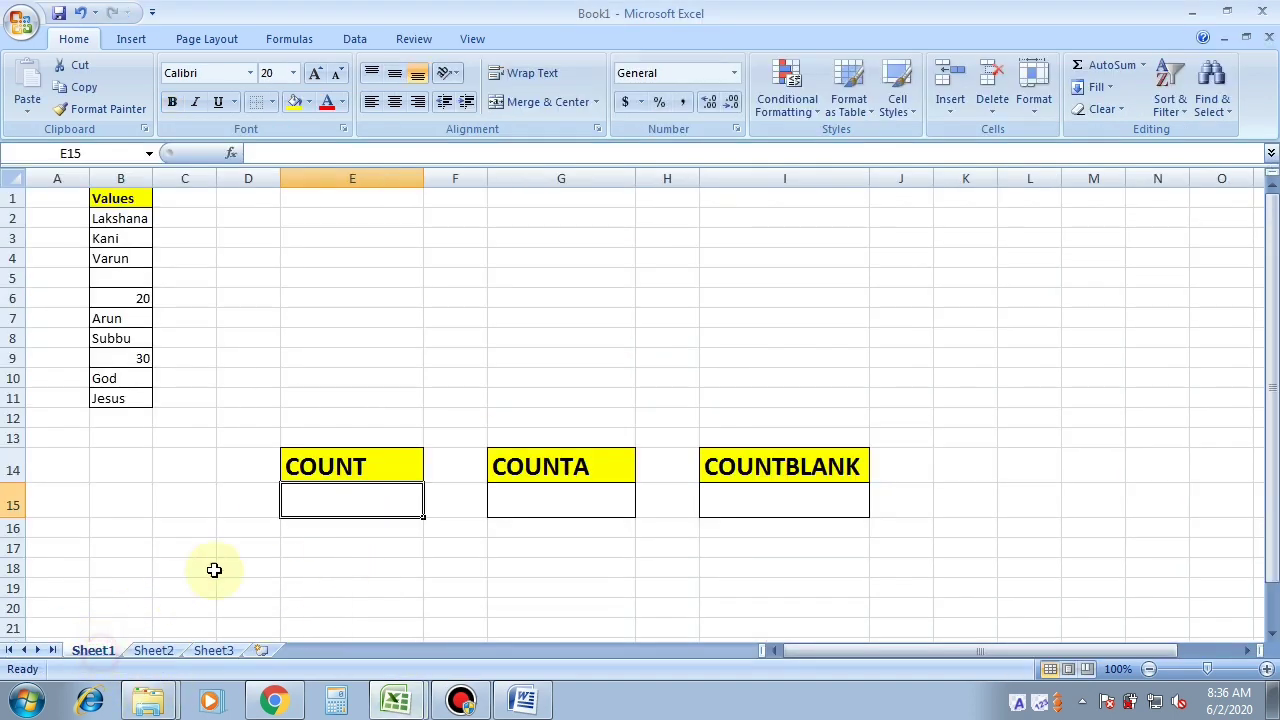
Examine the text and number entries in the Values list B1:B11 and the COUNT box in E14:E15
left_click(243, 357)
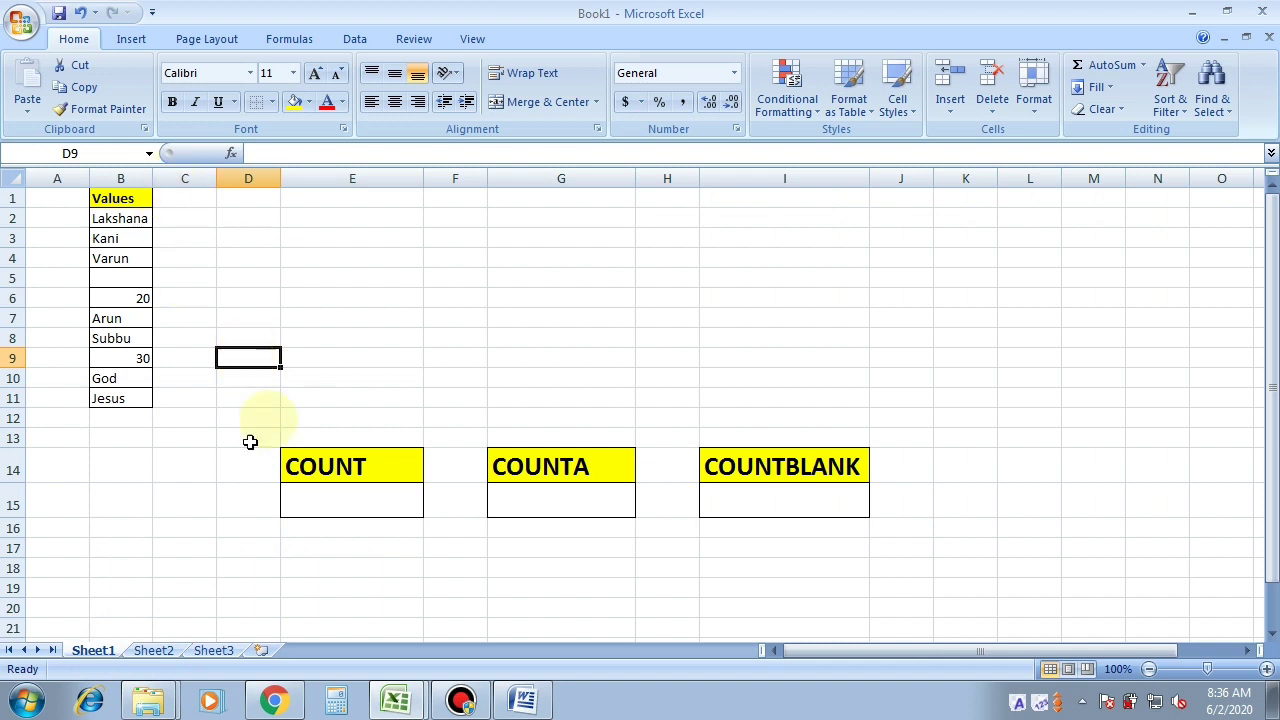
left_click(314, 470)
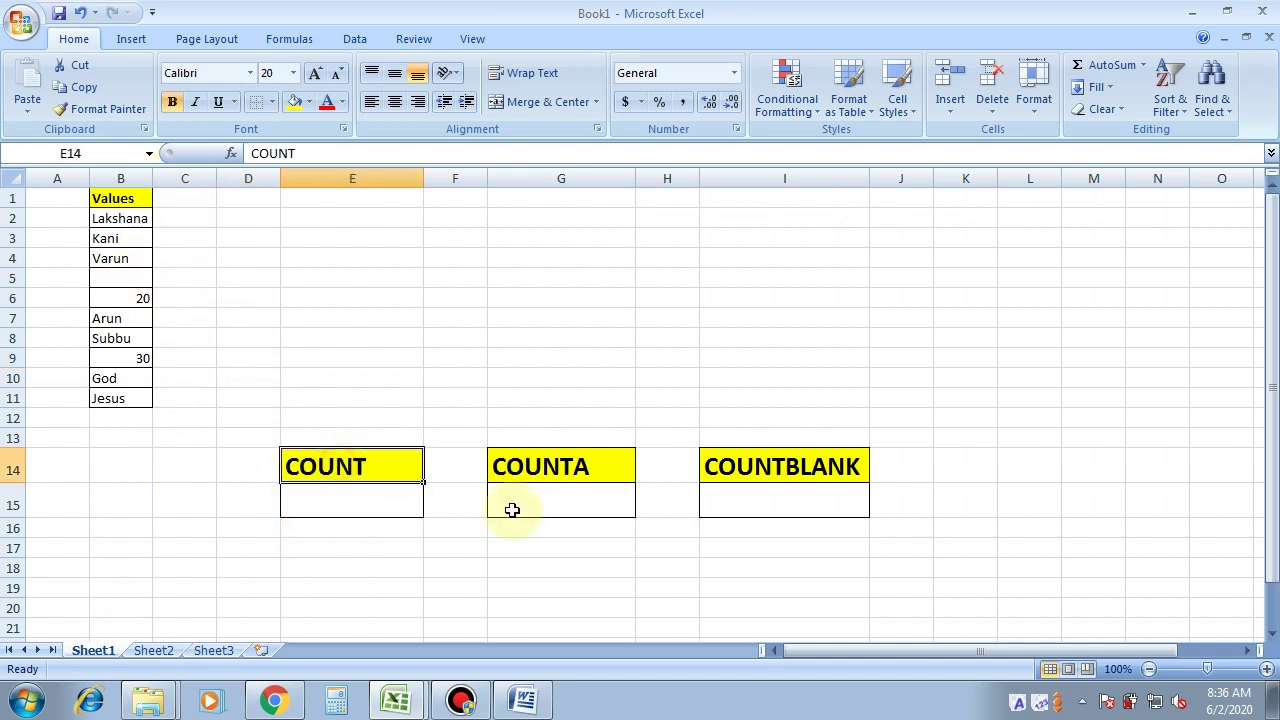
left_click(337, 492)
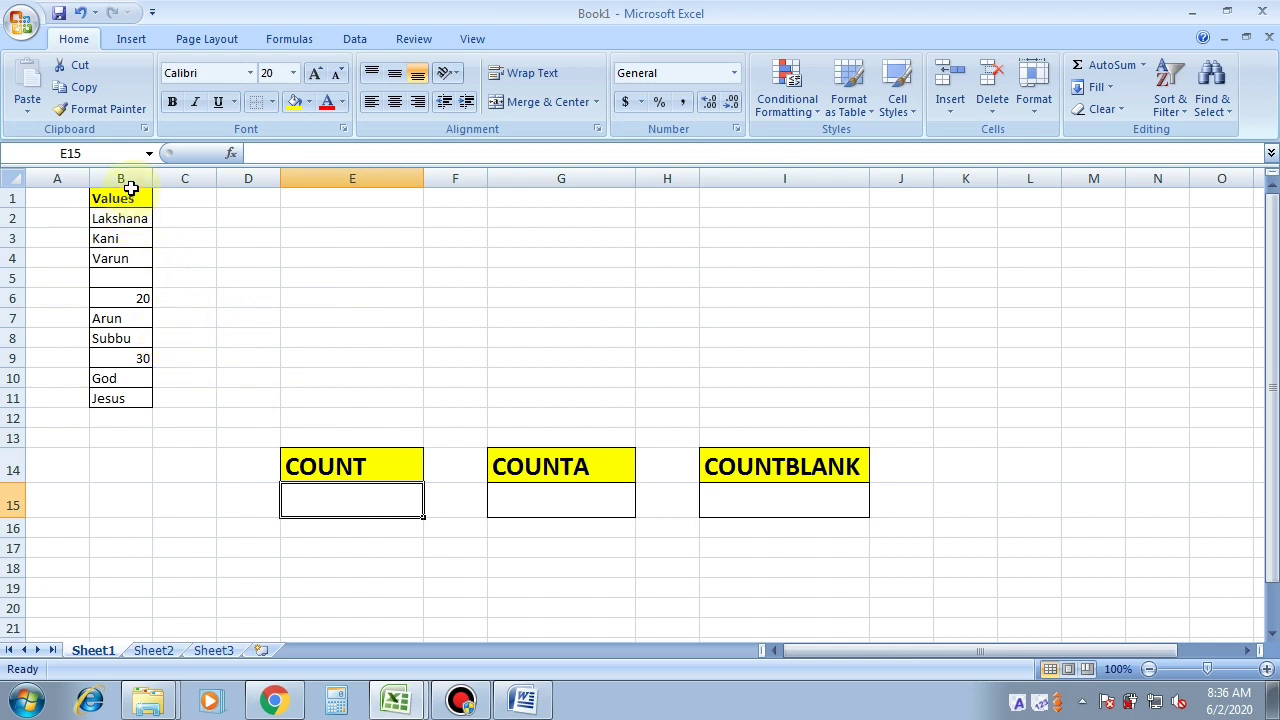
left_click_drag(131, 188, 114, 400)
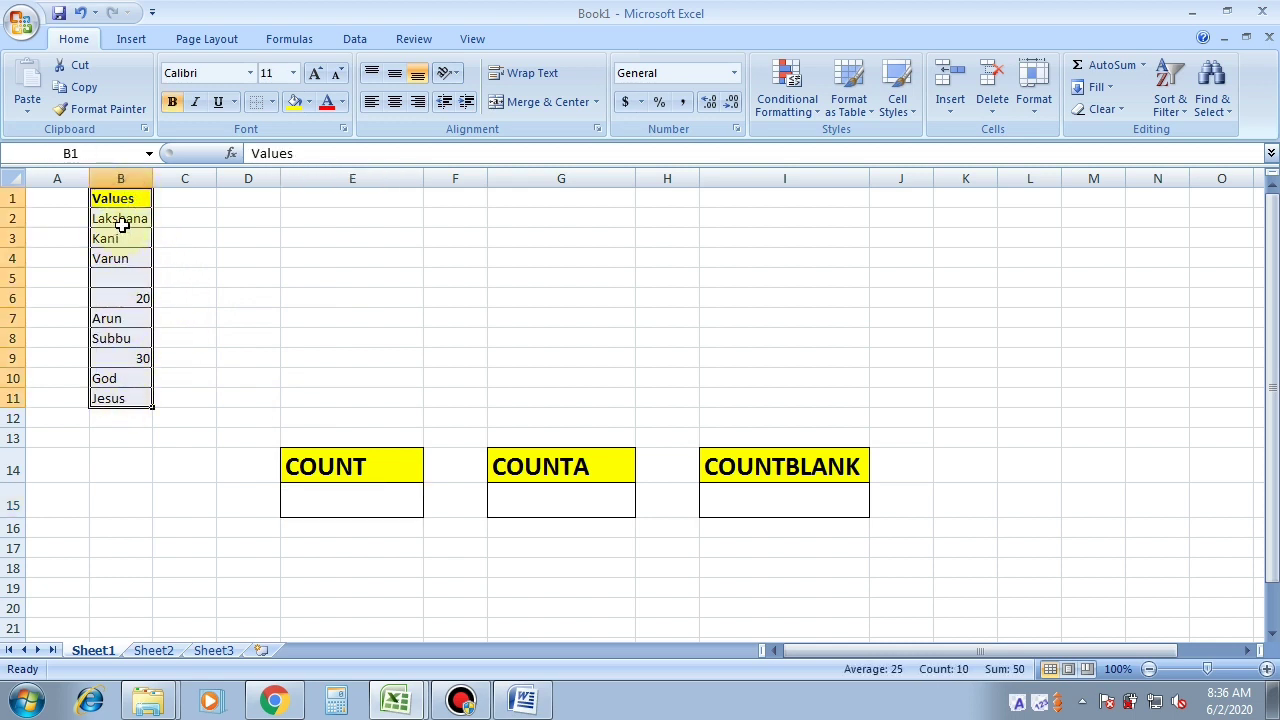
left_click(134, 298)
left_click(314, 492)
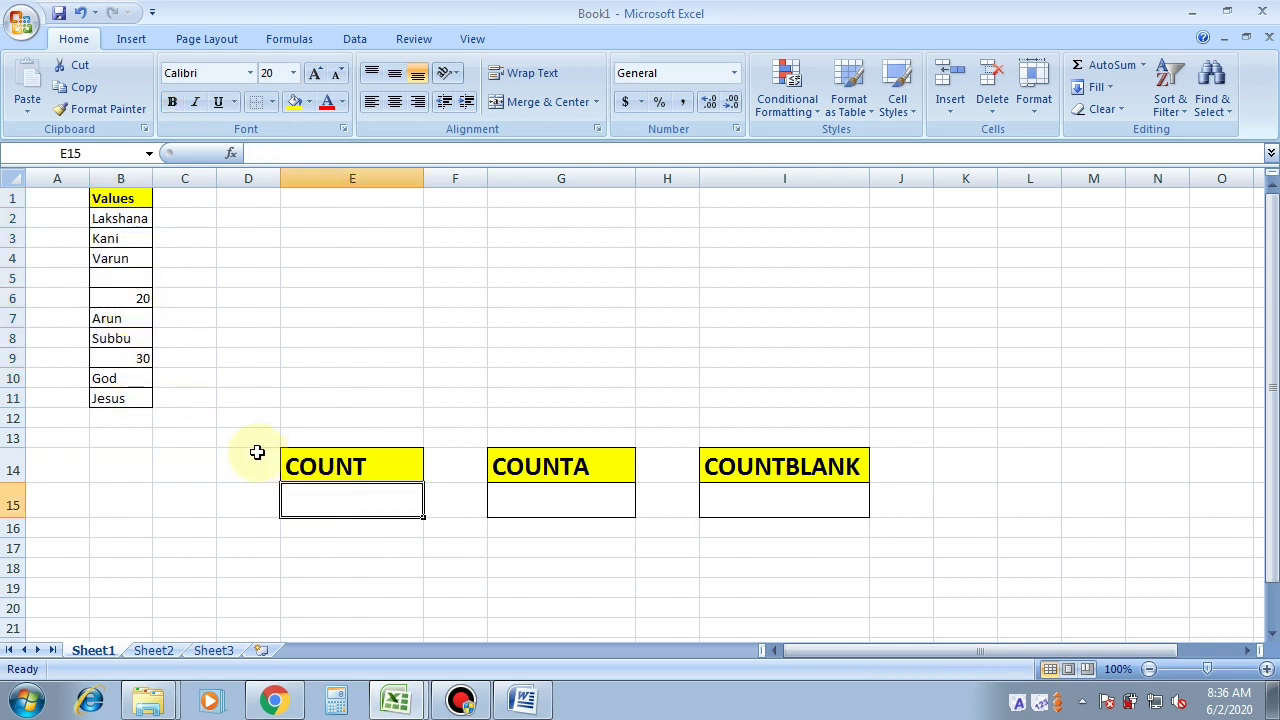
left_click_drag(128, 199, 133, 399)
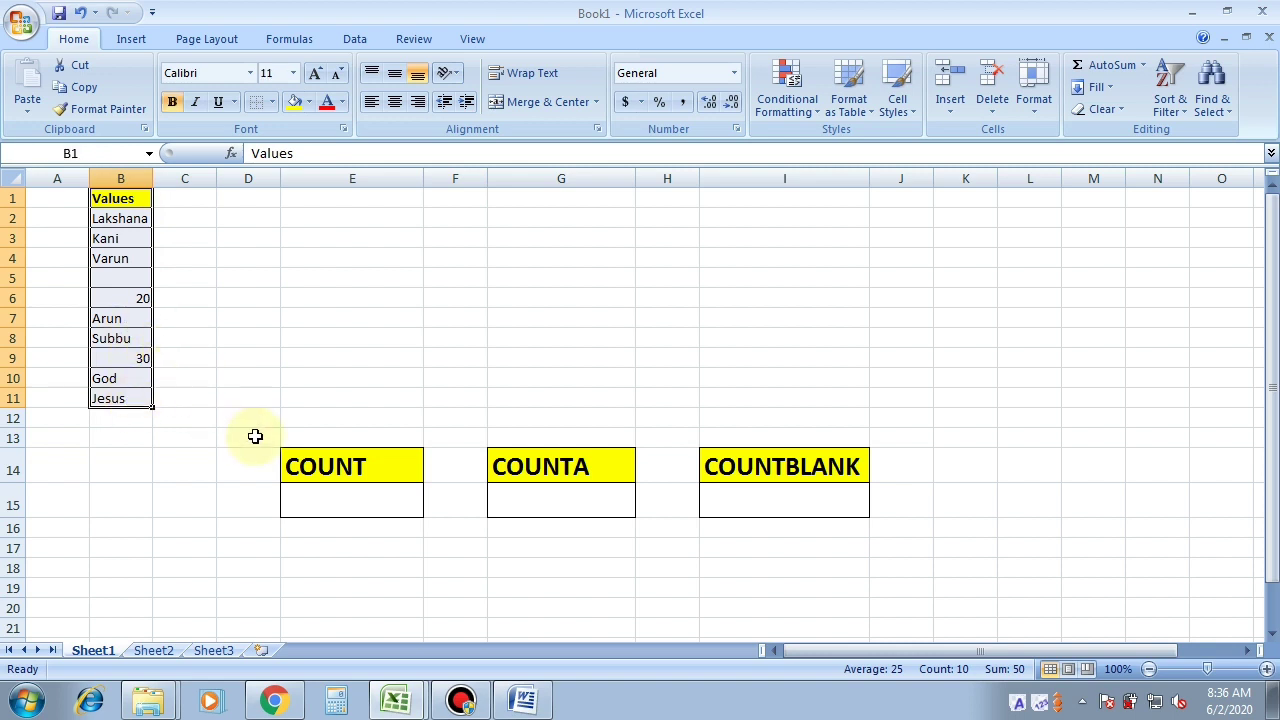
left_click(120, 216)
left_click(120, 238)
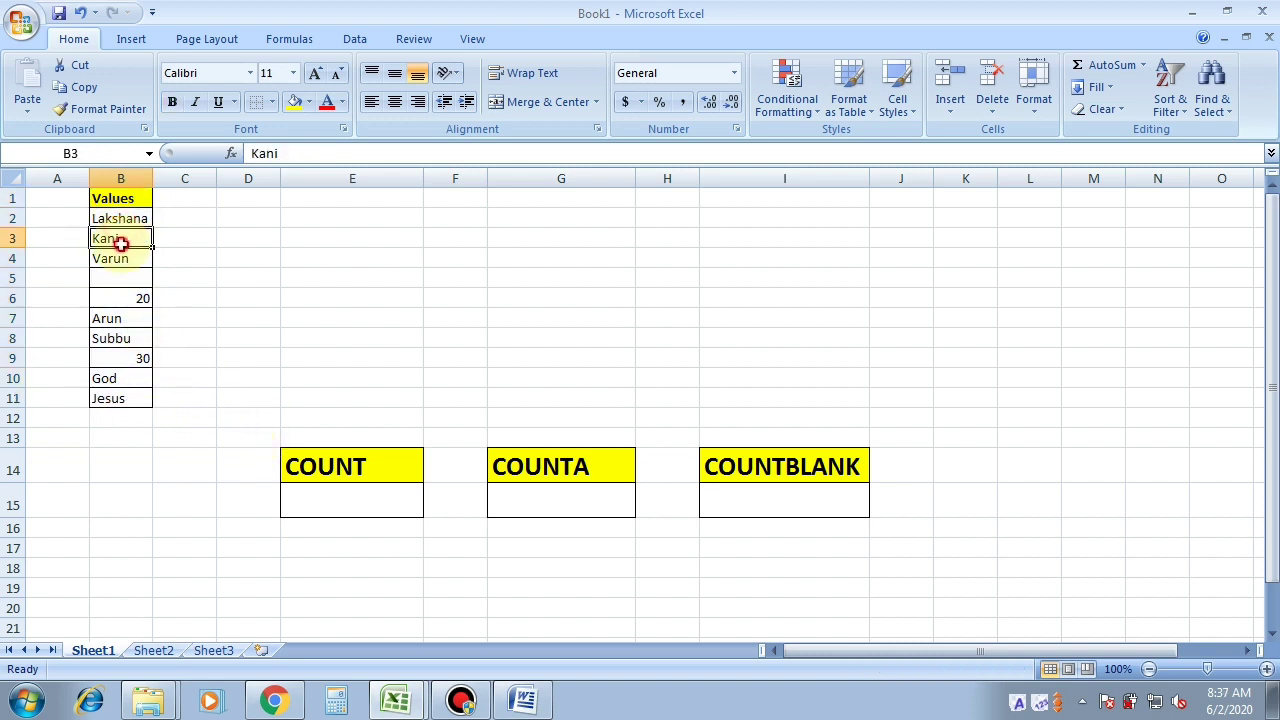
left_click(122, 260)
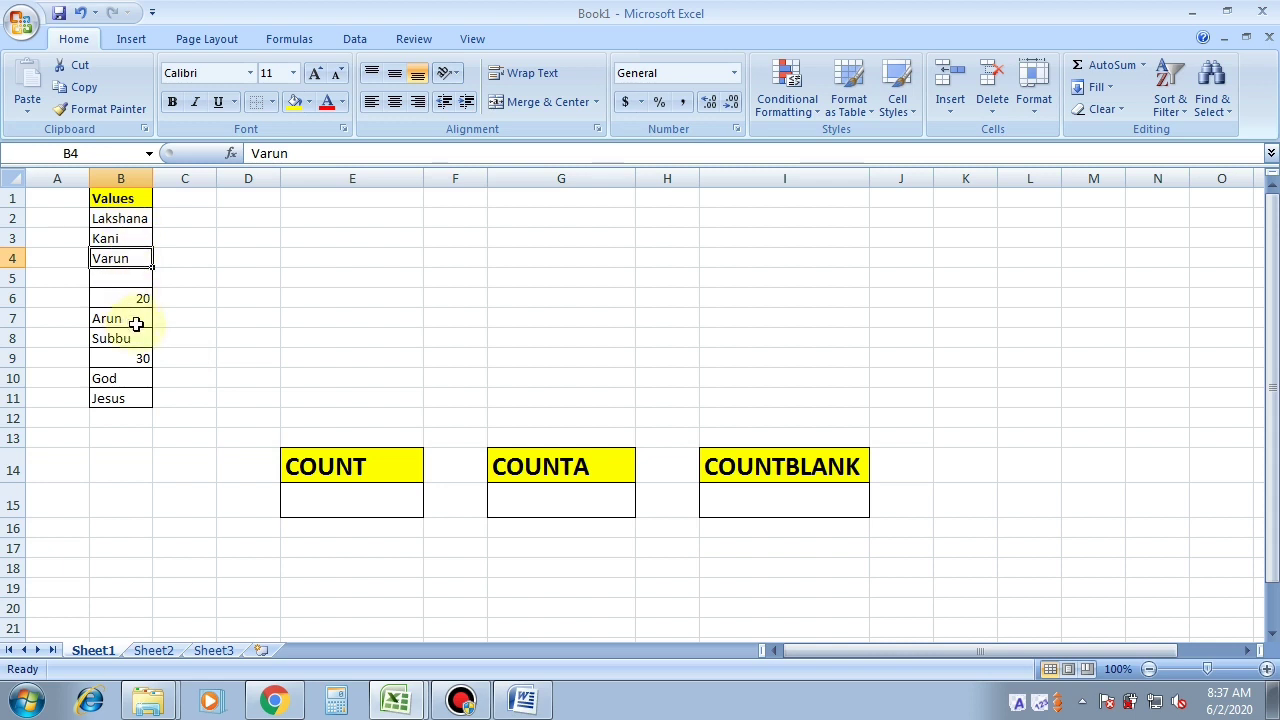
left_click(137, 300)
left_click(136, 357)
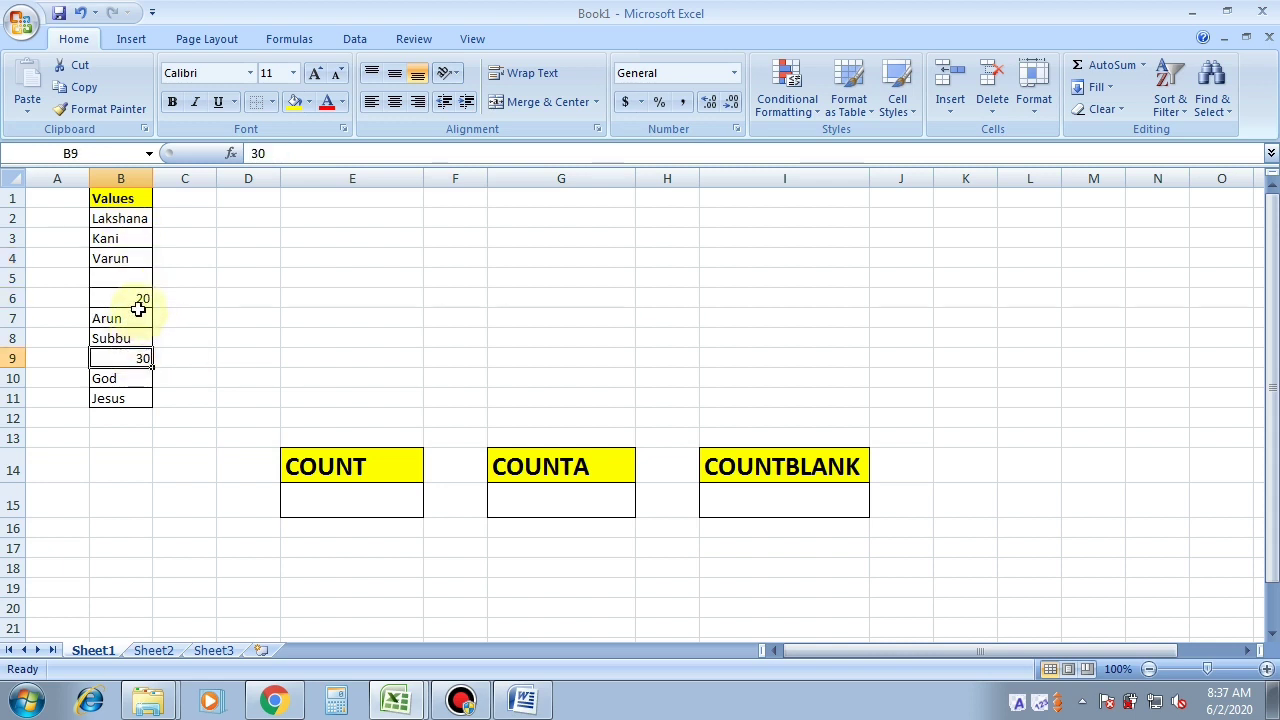
Enter the formula =COUNT(B2:B11) in cell E15 under the COUNT heading
left_click(317, 505)
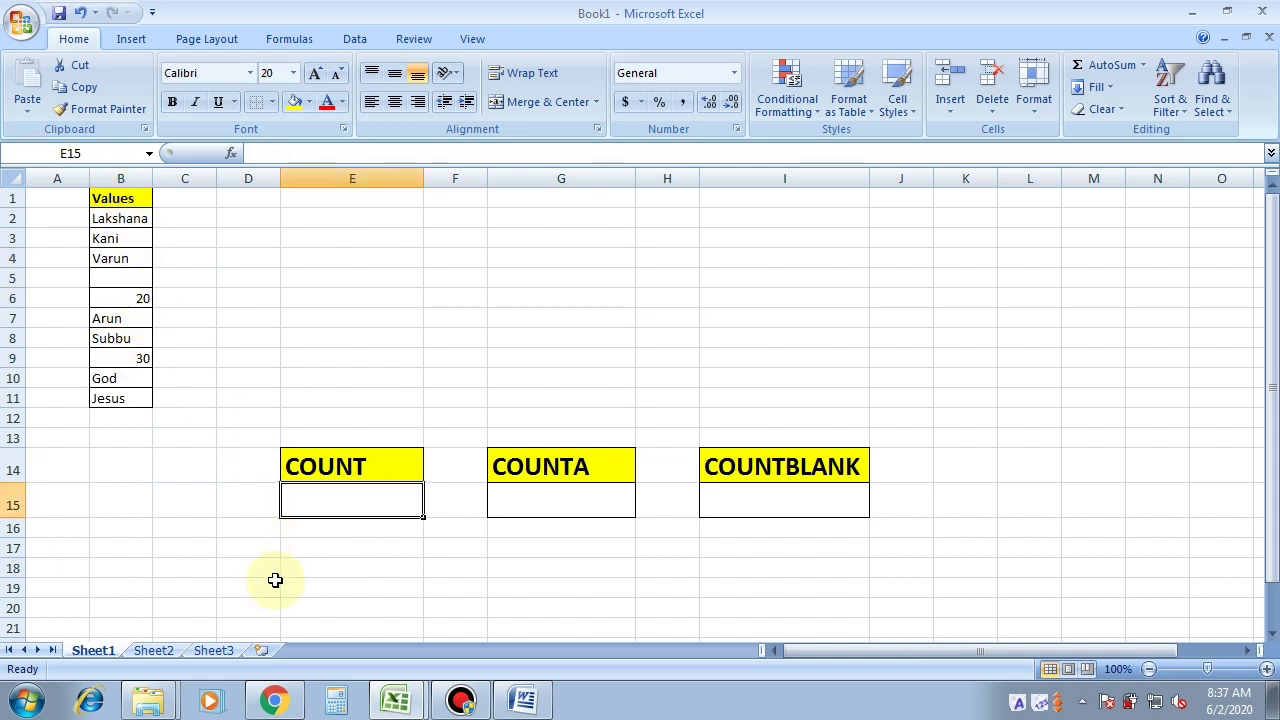
type("=")
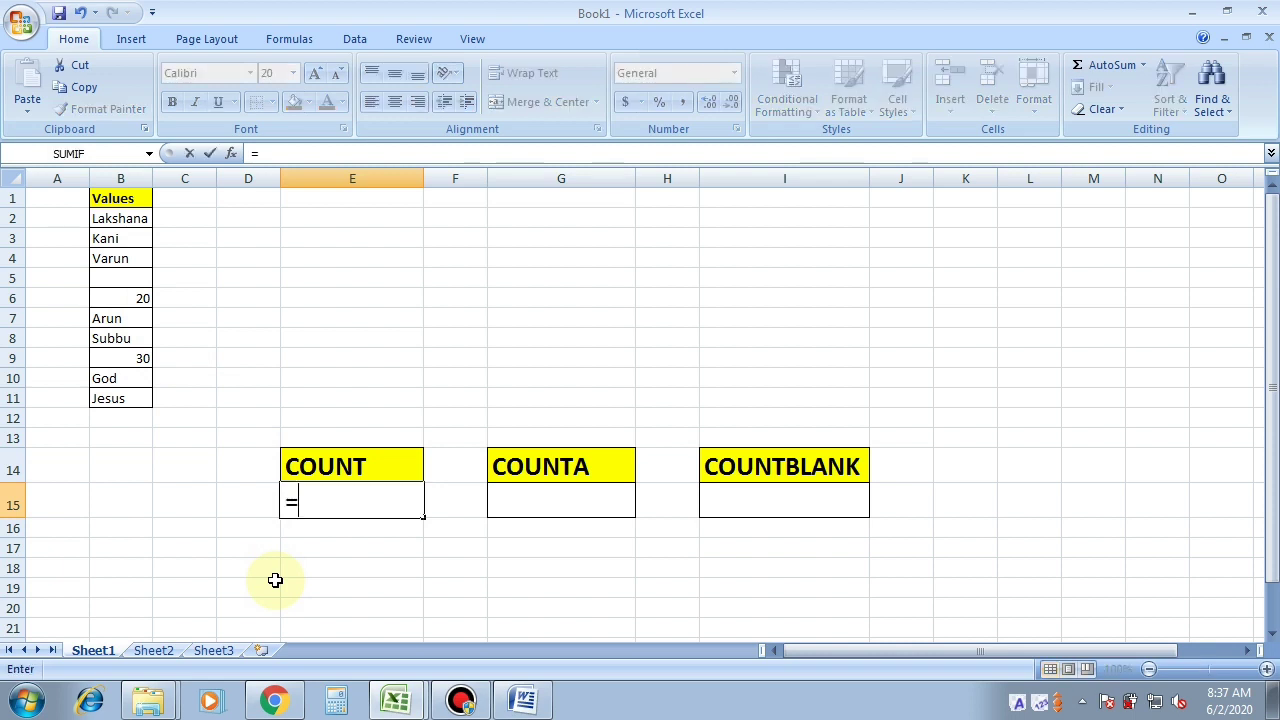
type("COUNT")
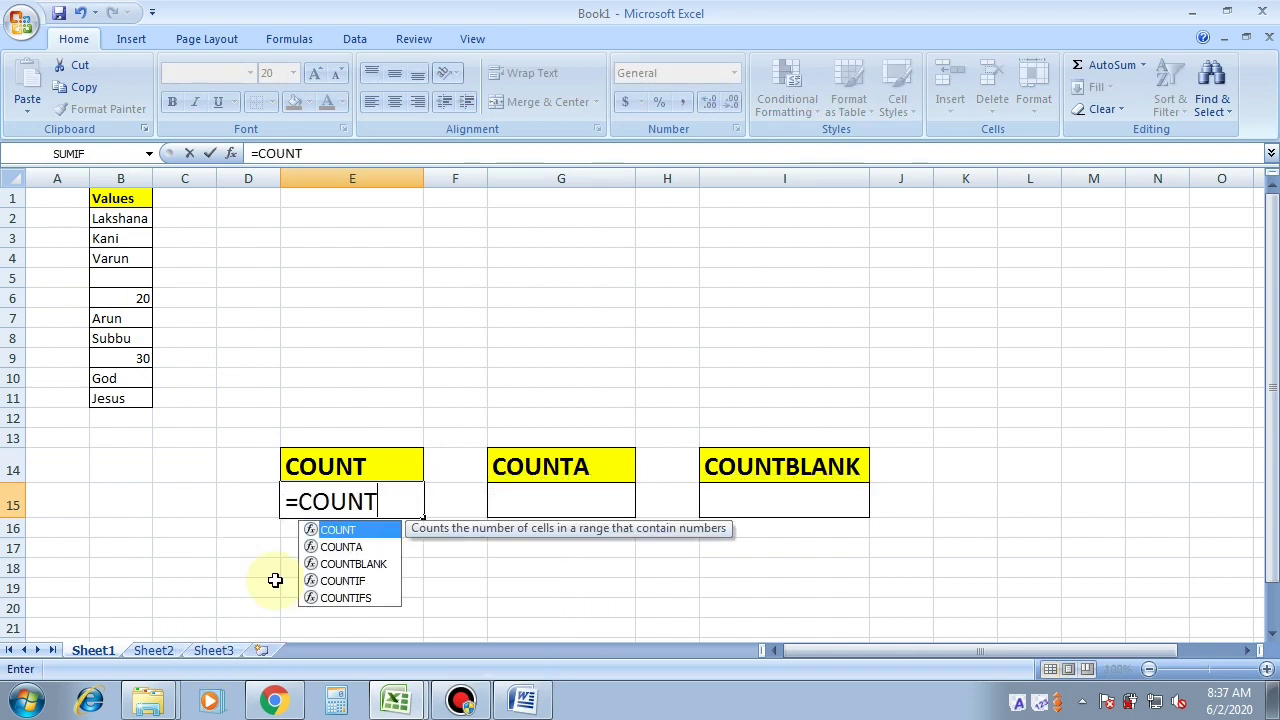
type("(")
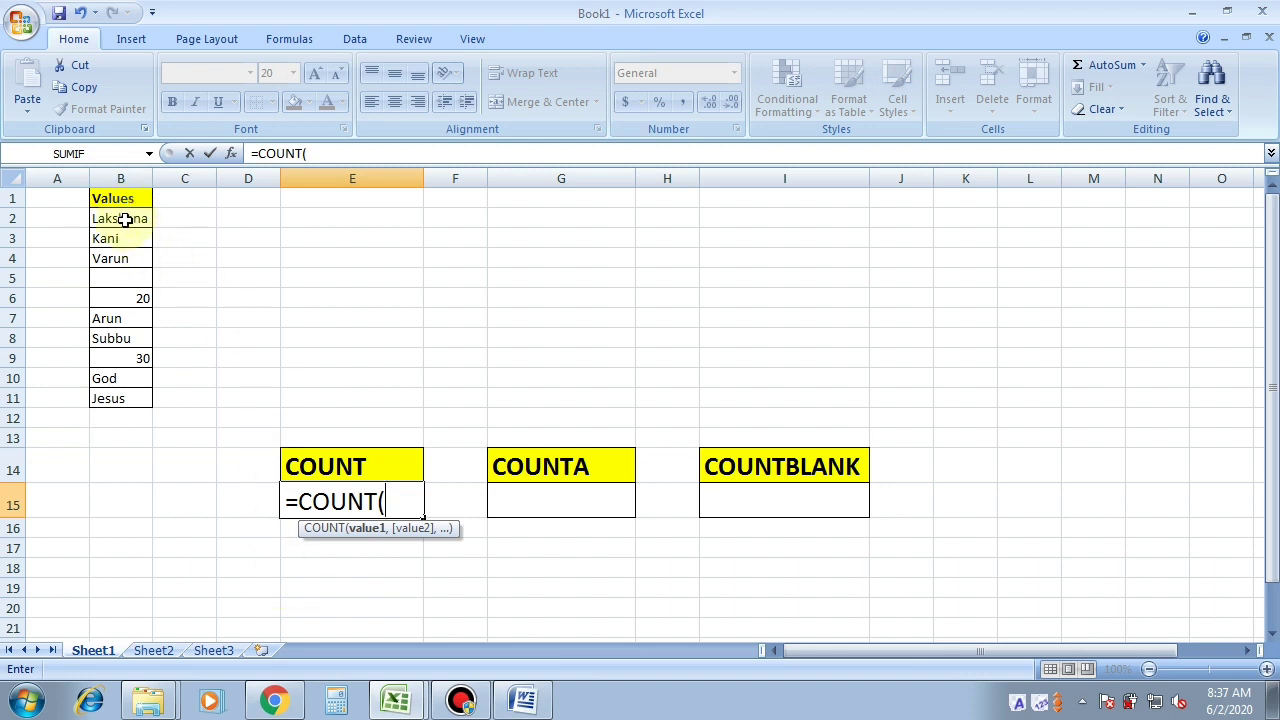
left_click_drag(125, 221, 138, 393)
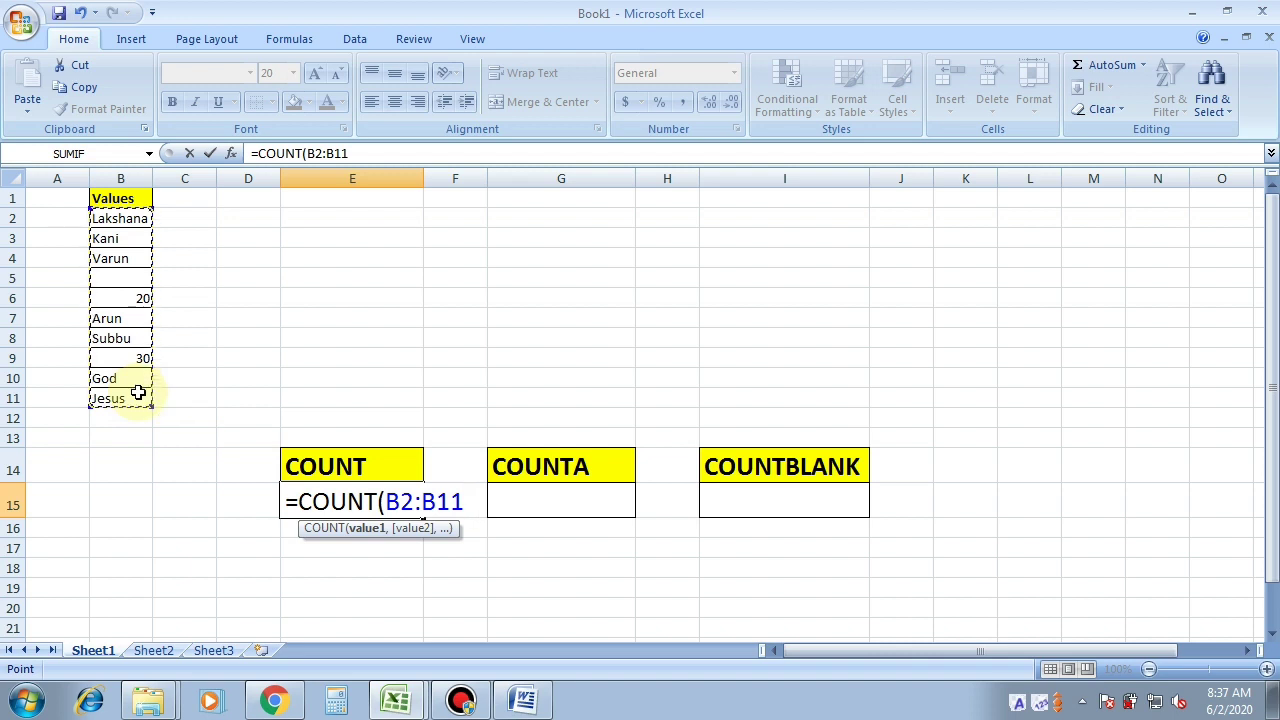
type(")")
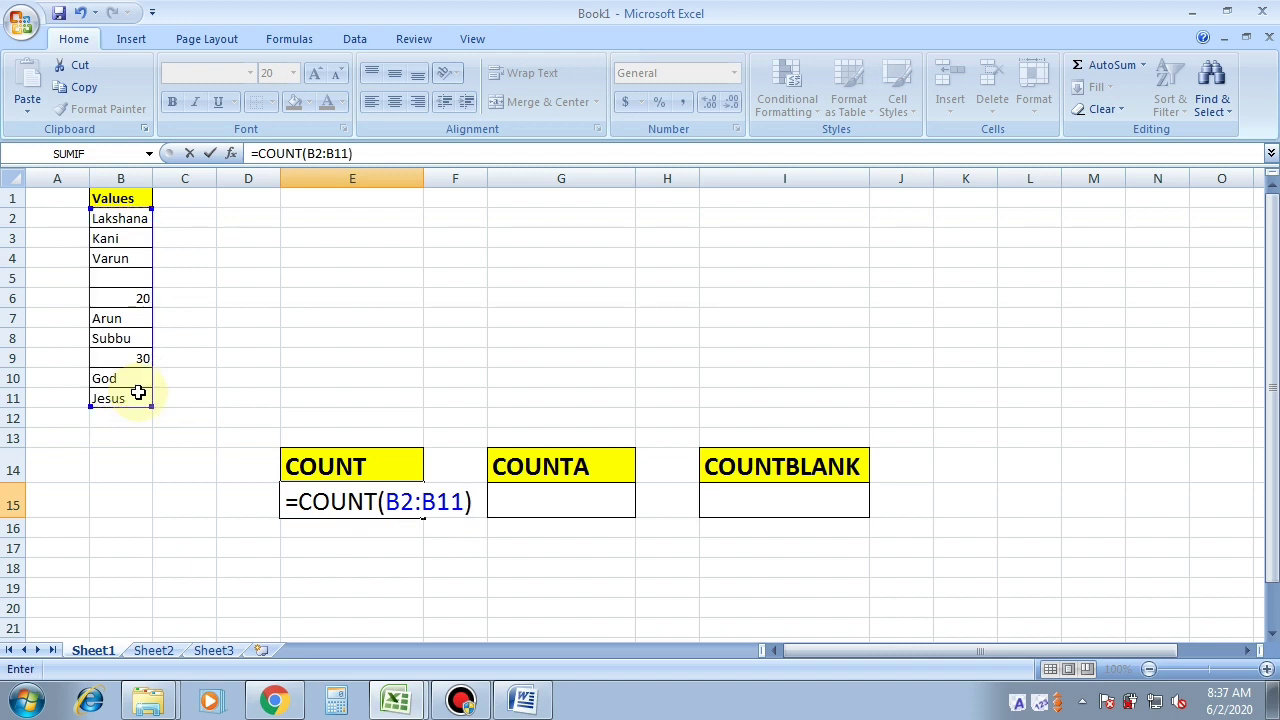
key("Return")
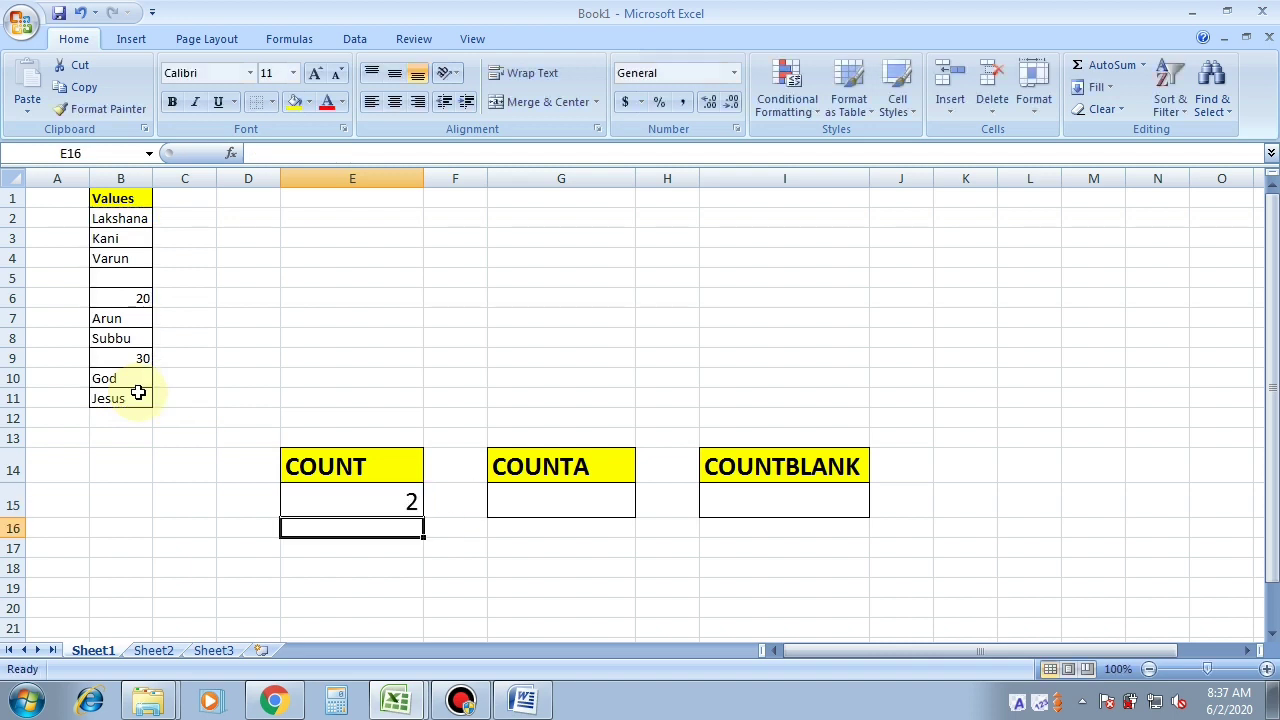
Compare the COUNT result in E15 with the numeric cells B6 and B9 in the Values list
left_click(403, 502)
left_click(133, 300)
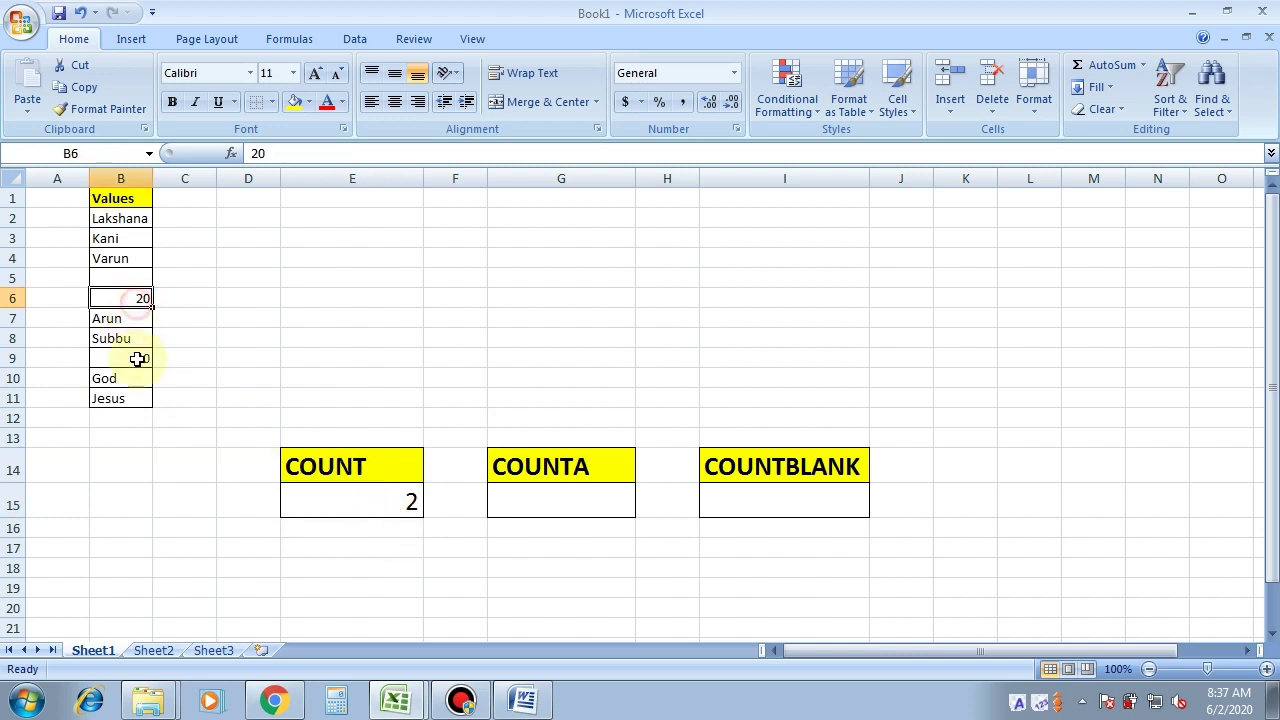
left_click(137, 360)
left_click(137, 296)
left_click(131, 372)
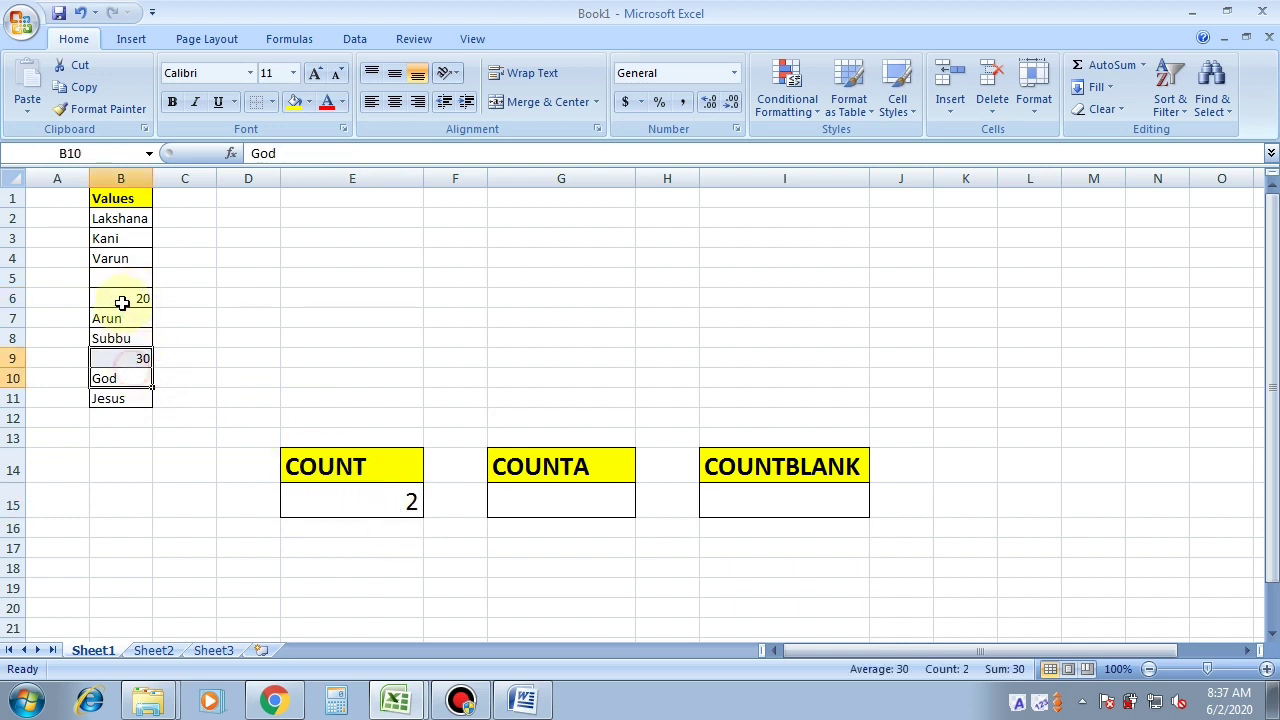
left_click(134, 300)
left_click(134, 358)
left_click(347, 508)
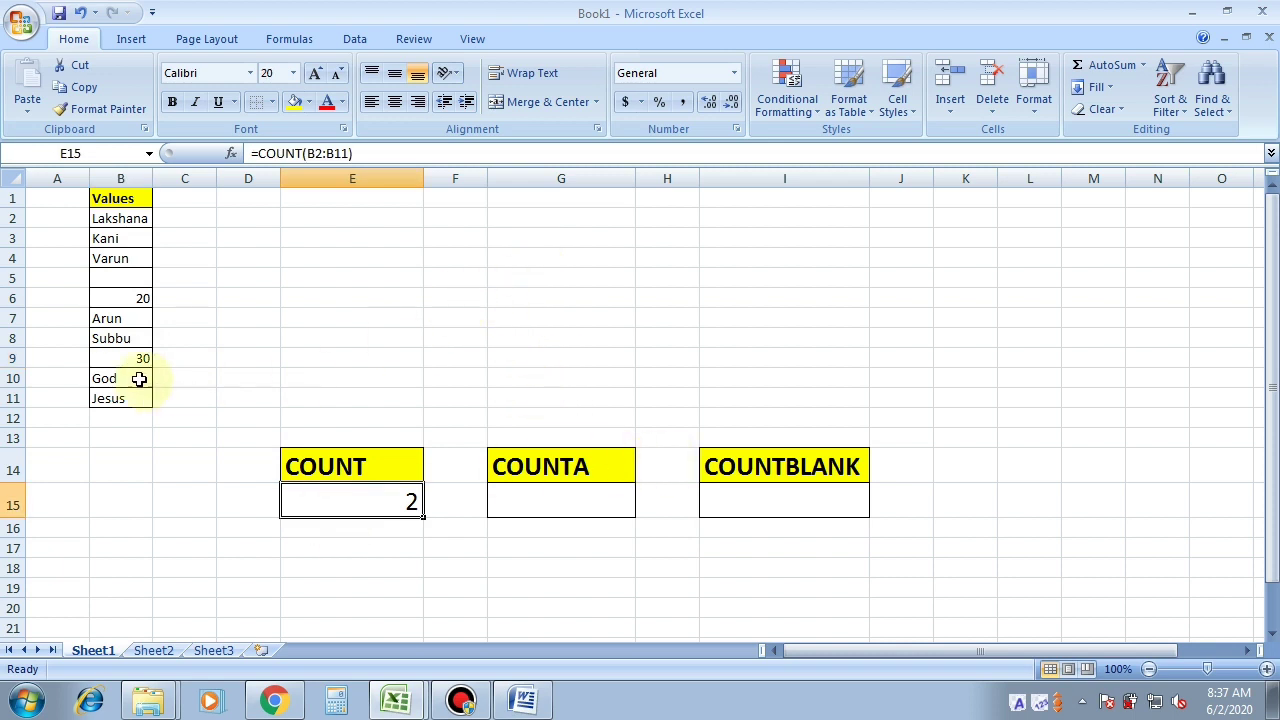
left_click(395, 500)
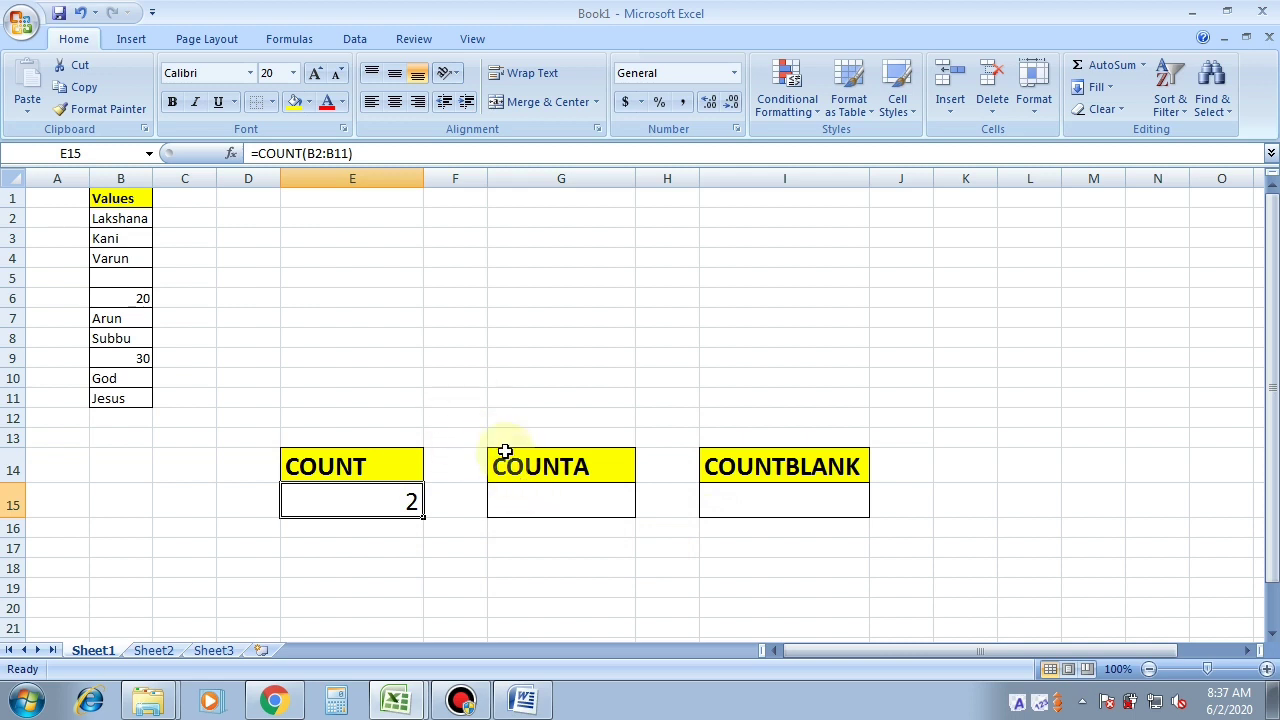
Examine the COUNTA box in G14:G15 and go through the non-empty text and number cells in B2:B11
left_click(530, 473)
left_click(580, 509)
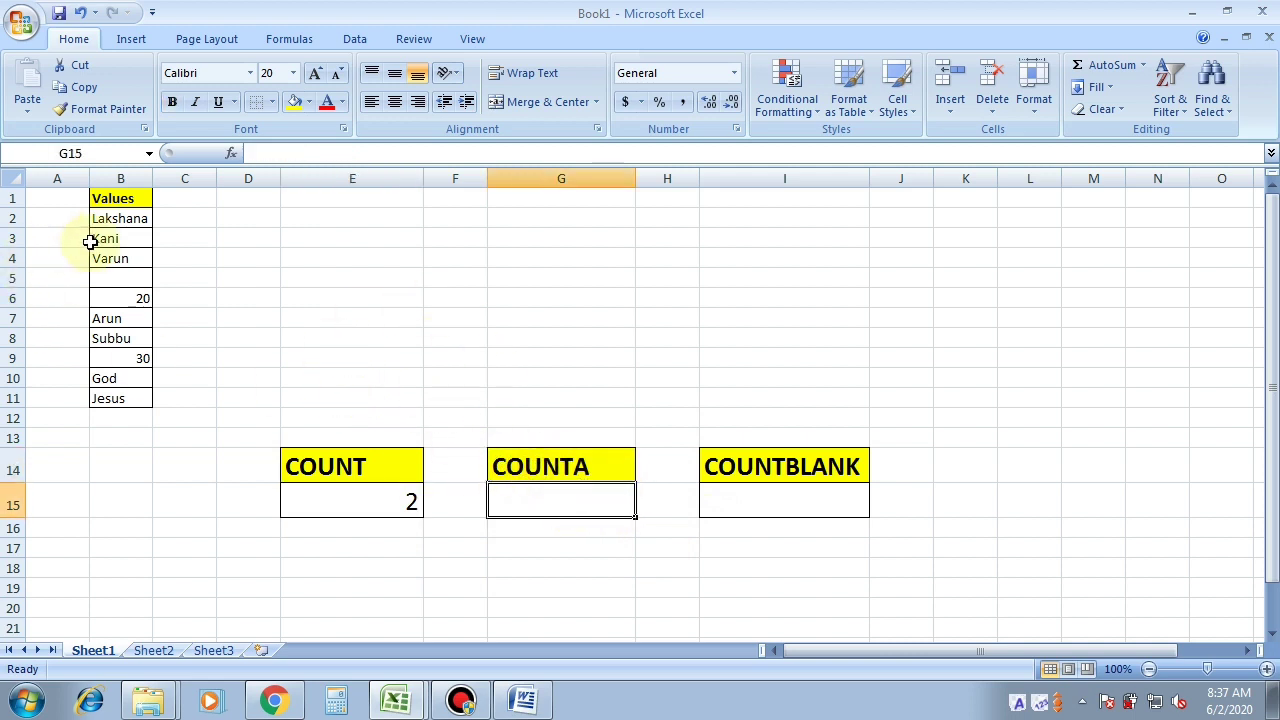
left_click_drag(120, 218, 125, 388)
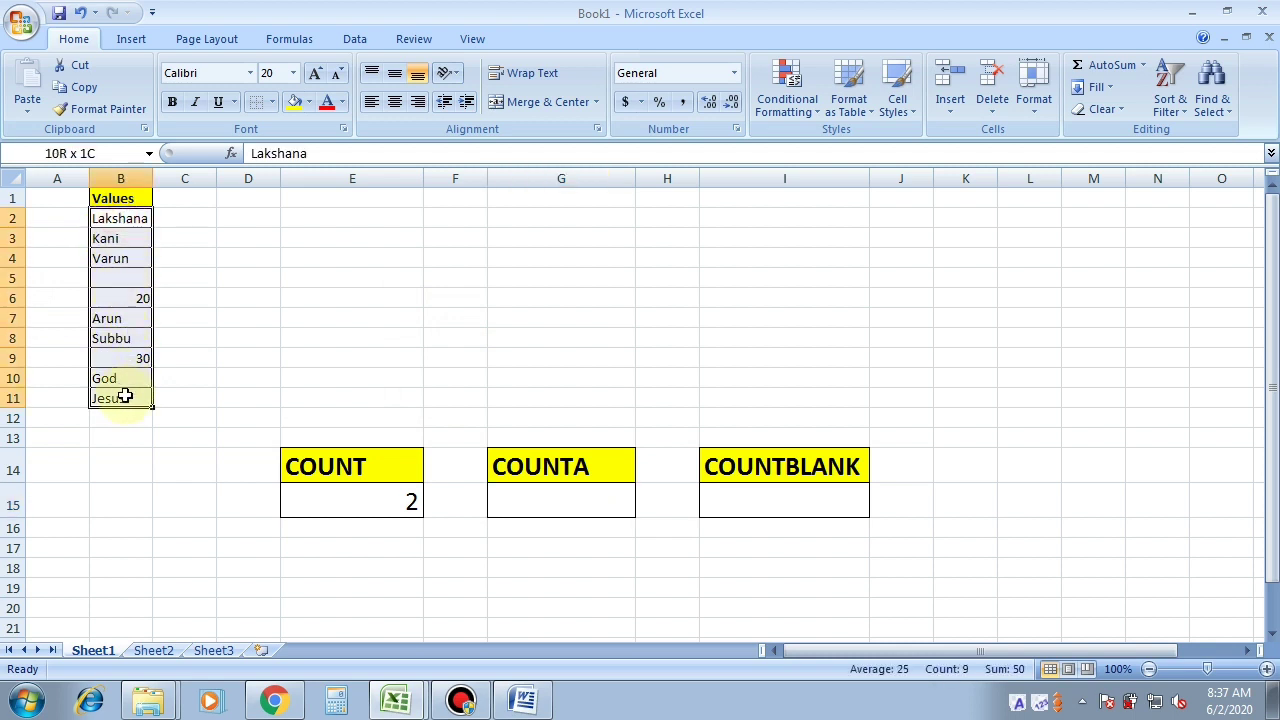
left_click(122, 302)
left_click(122, 257)
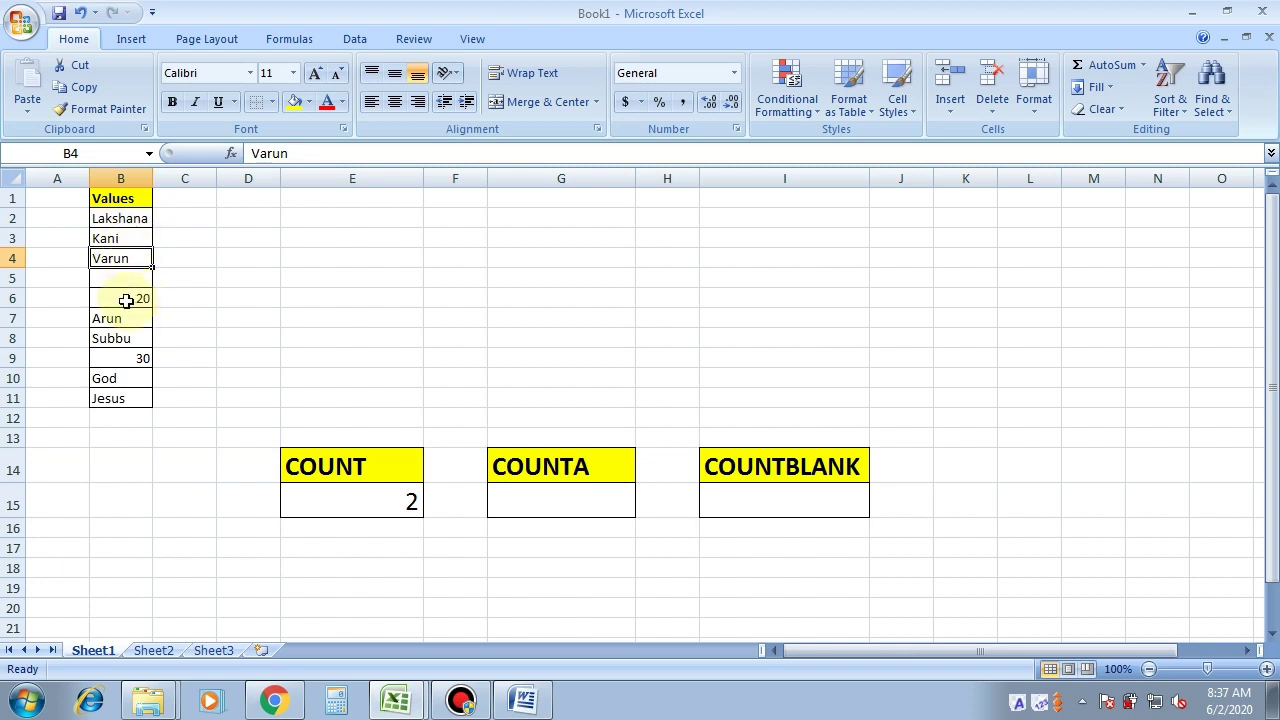
left_click(577, 507)
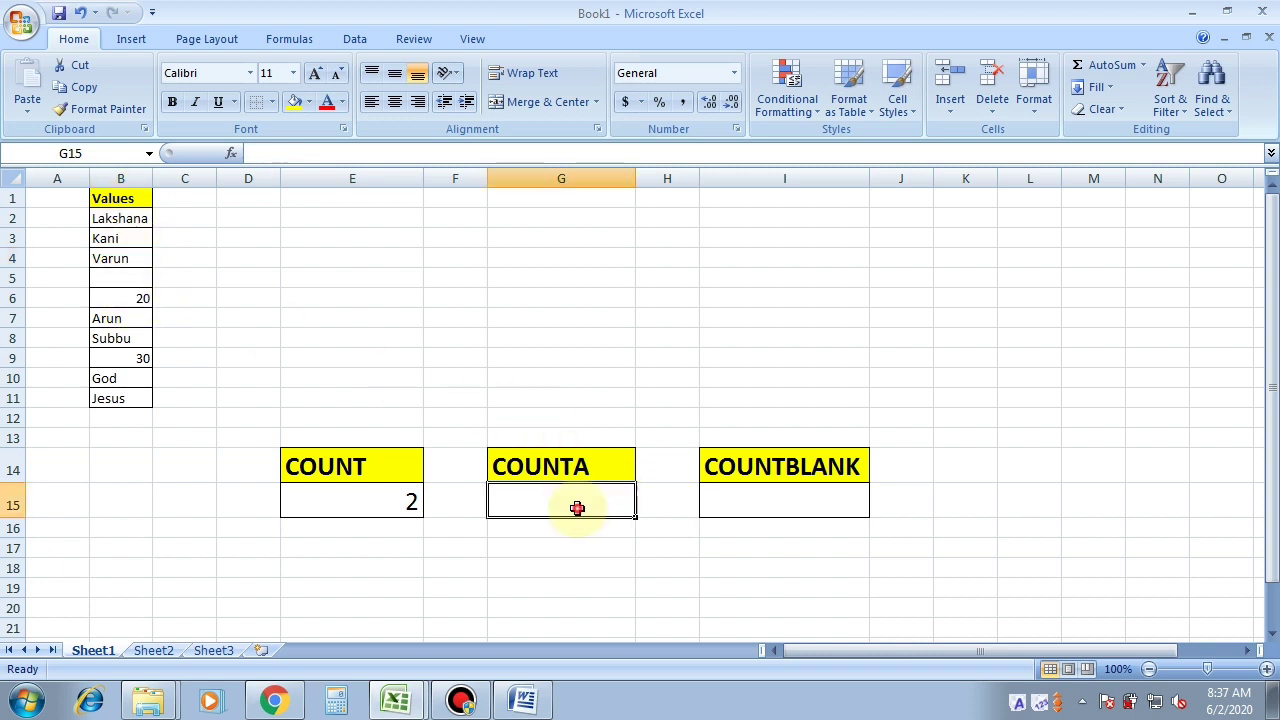
left_click(119, 222)
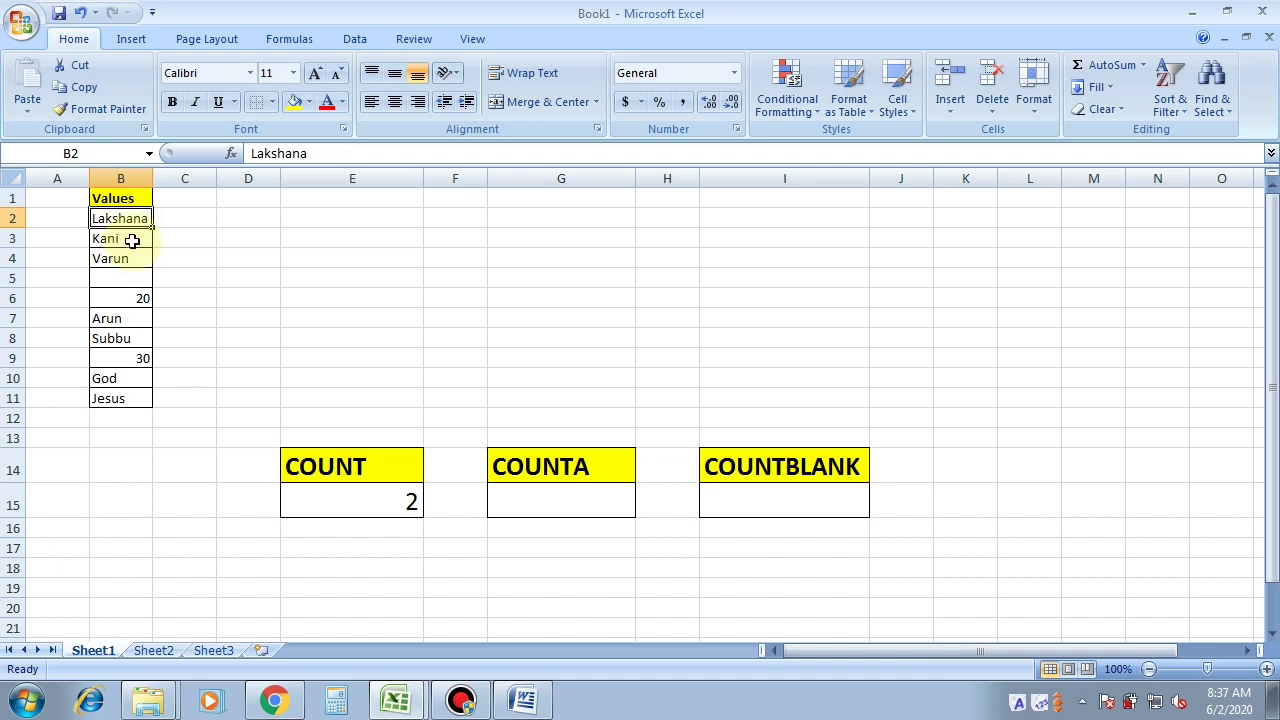
left_click(129, 240)
left_click(126, 257)
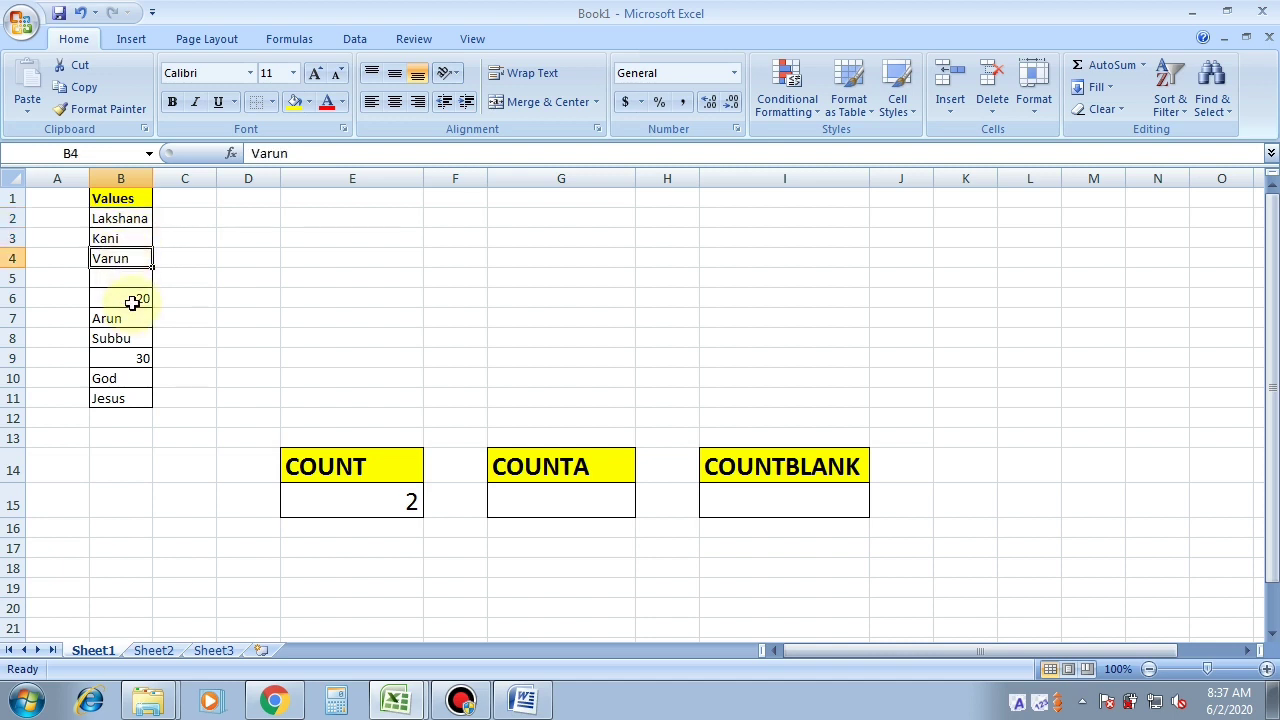
left_click(132, 300)
left_click(130, 320)
left_click(133, 340)
left_click(135, 360)
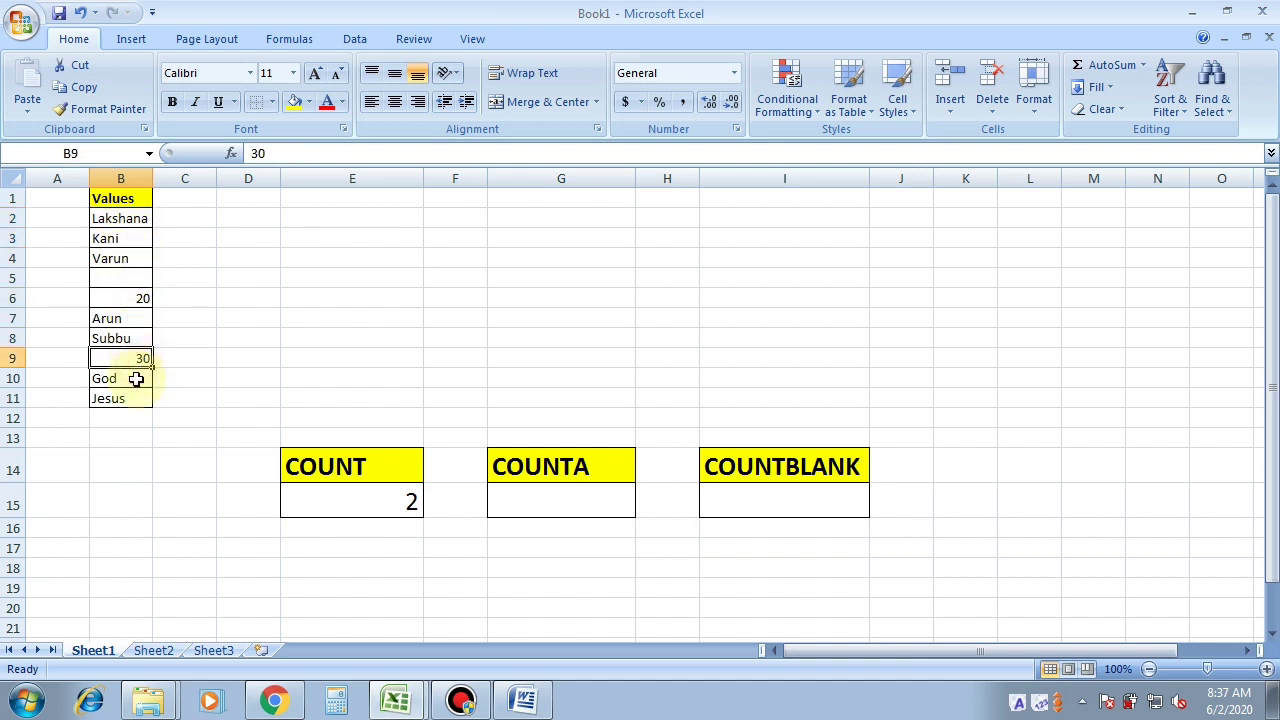
left_click(136, 378)
left_click(134, 398)
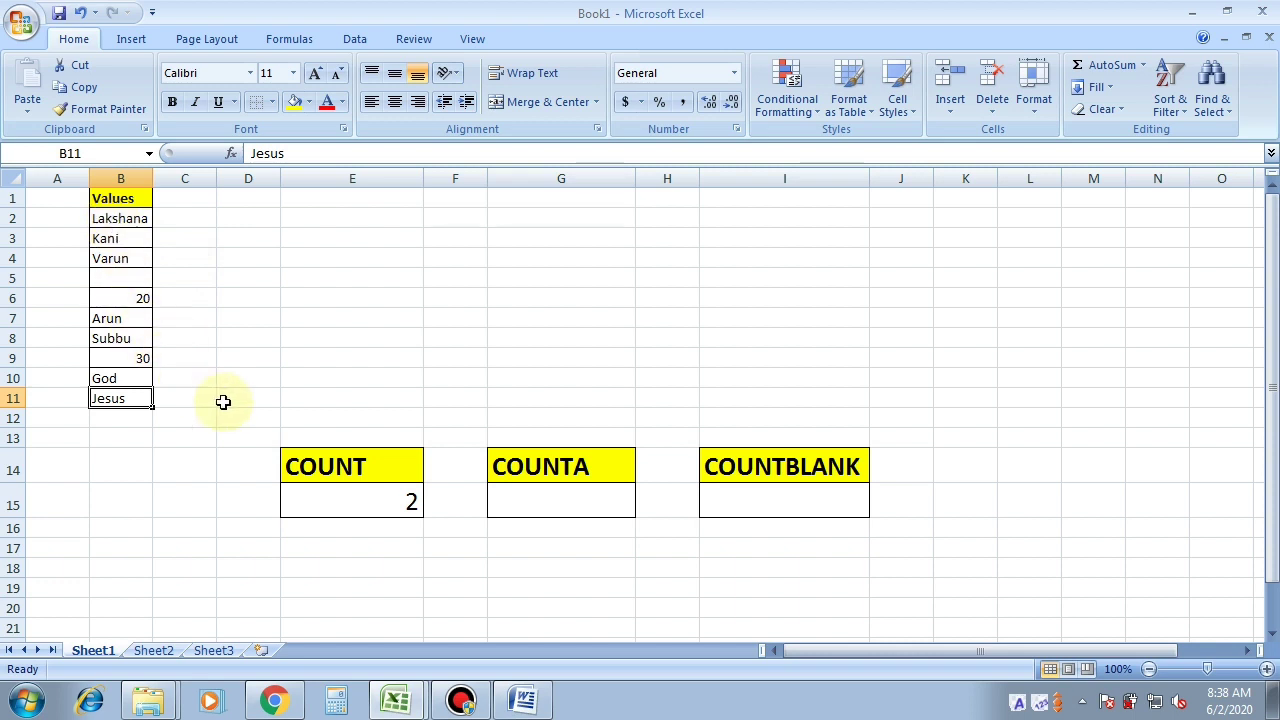
Enter the formula =COUNTA(B2:B11) in cell G15 under the COUNTA heading
left_click(503, 500)
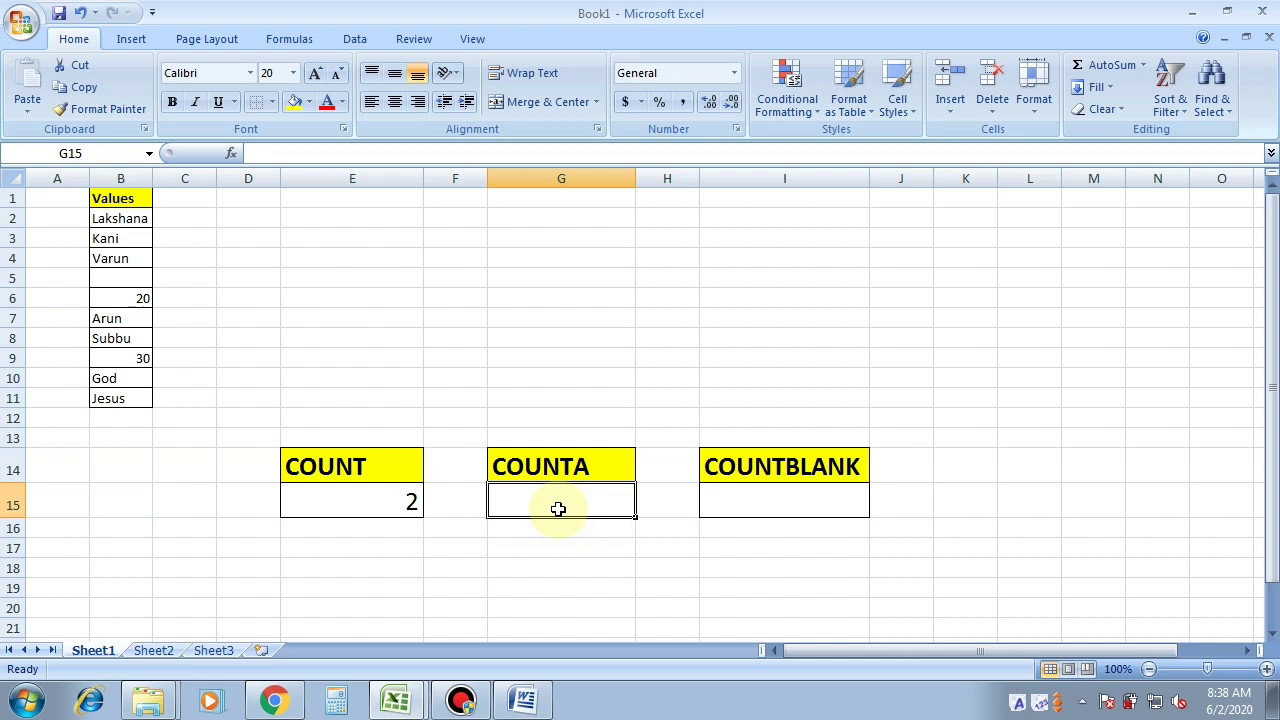
type("=")
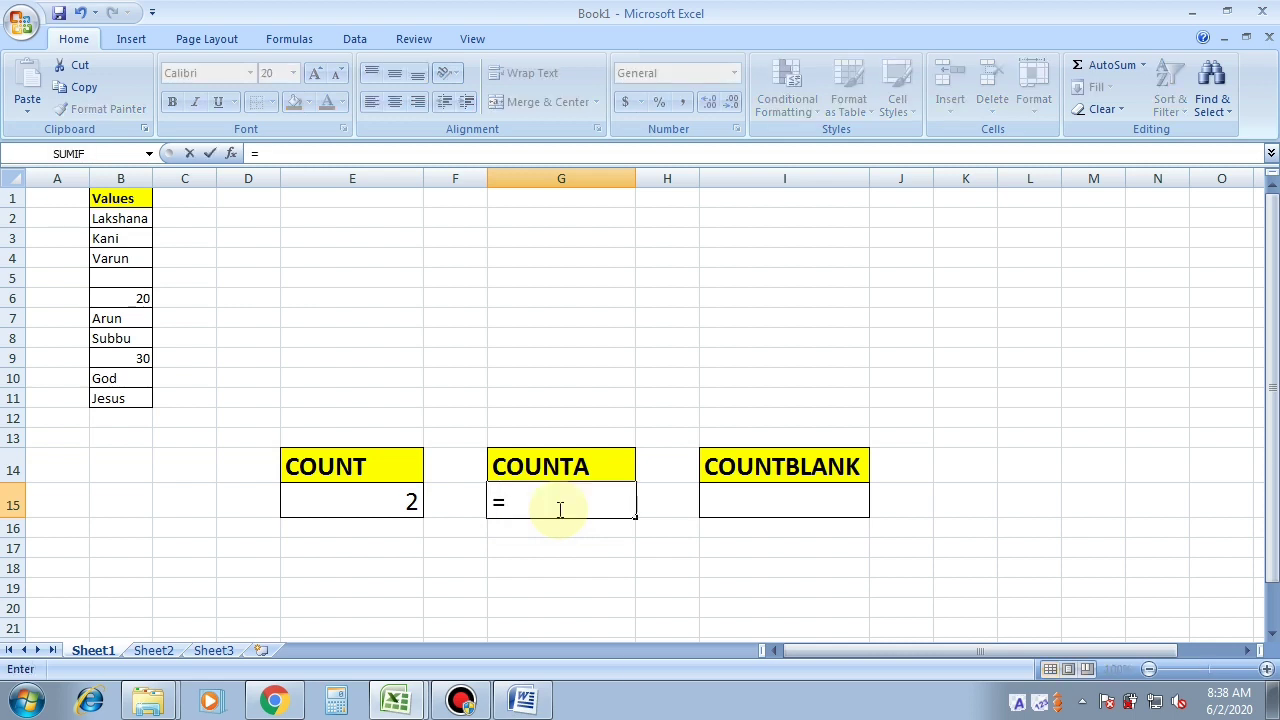
type("COUNTA")
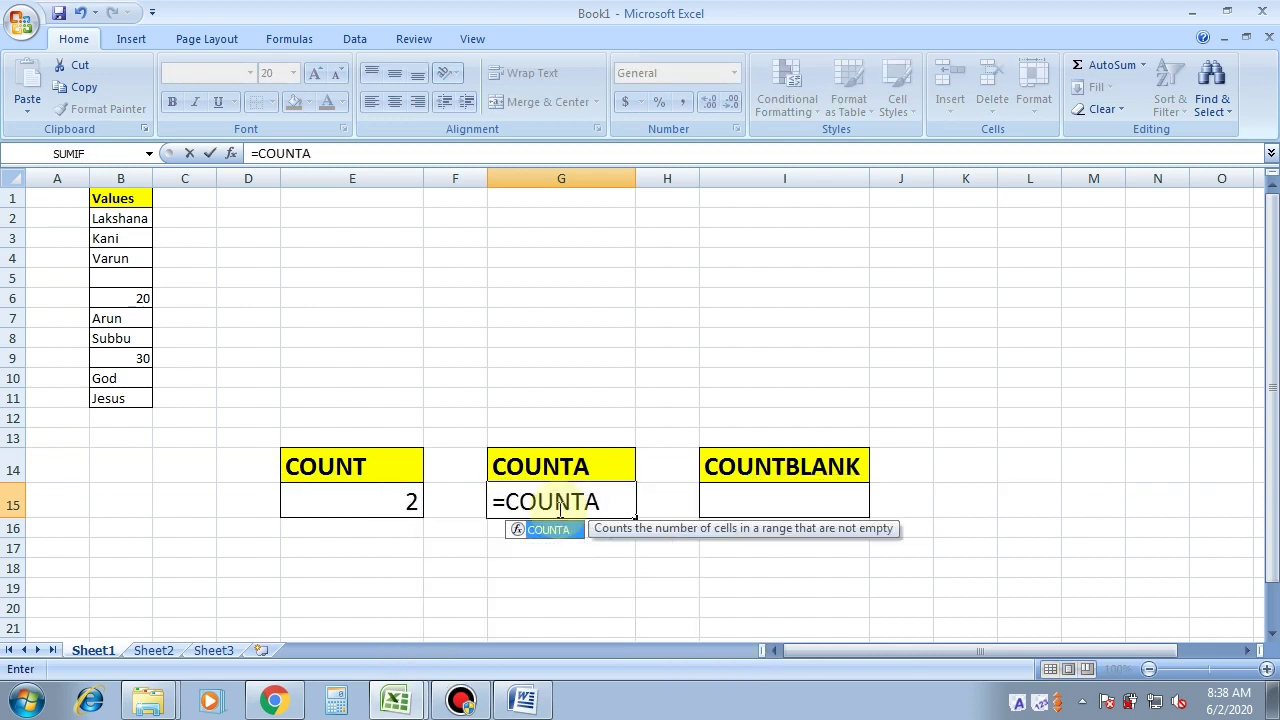
type("(")
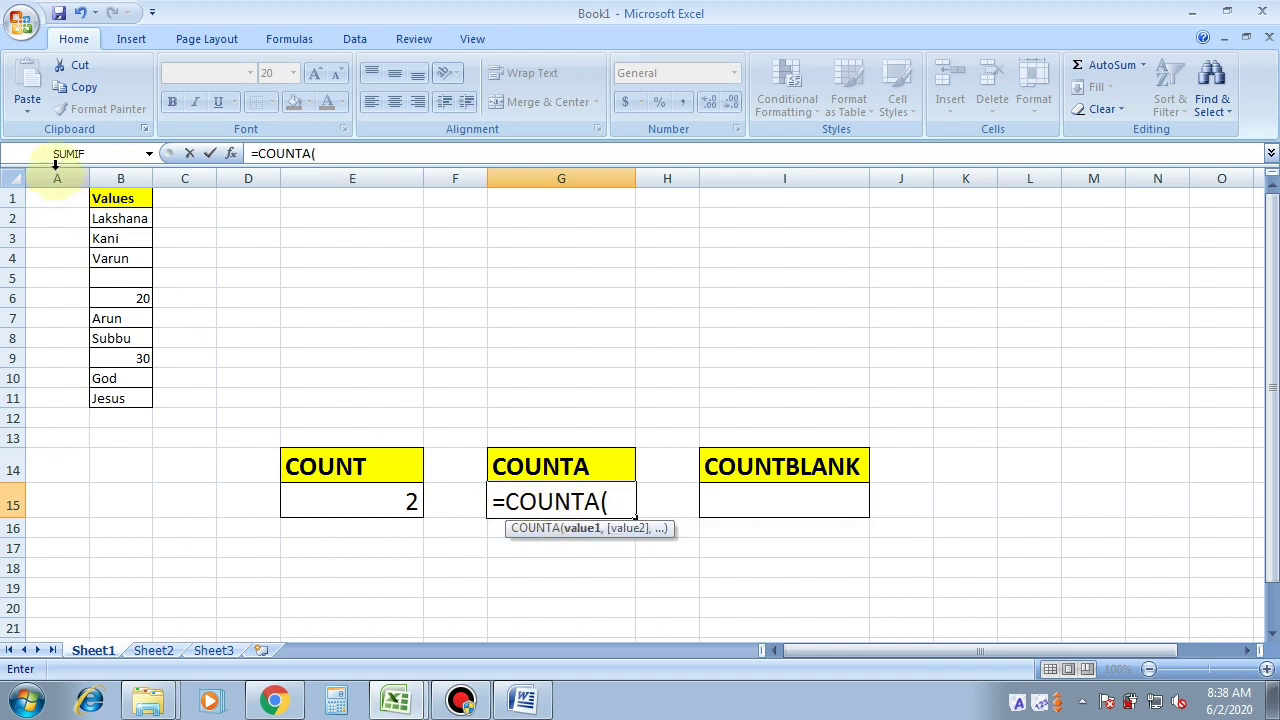
left_click_drag(117, 214, 119, 402)
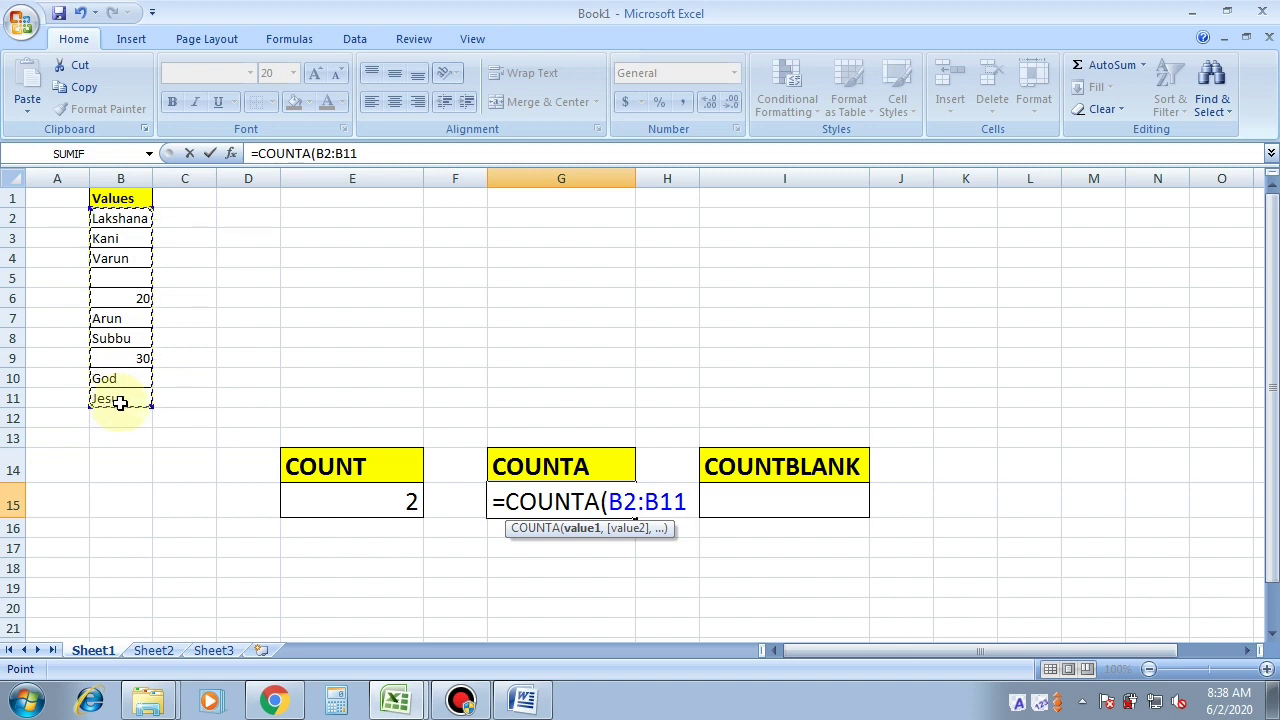
type(")")
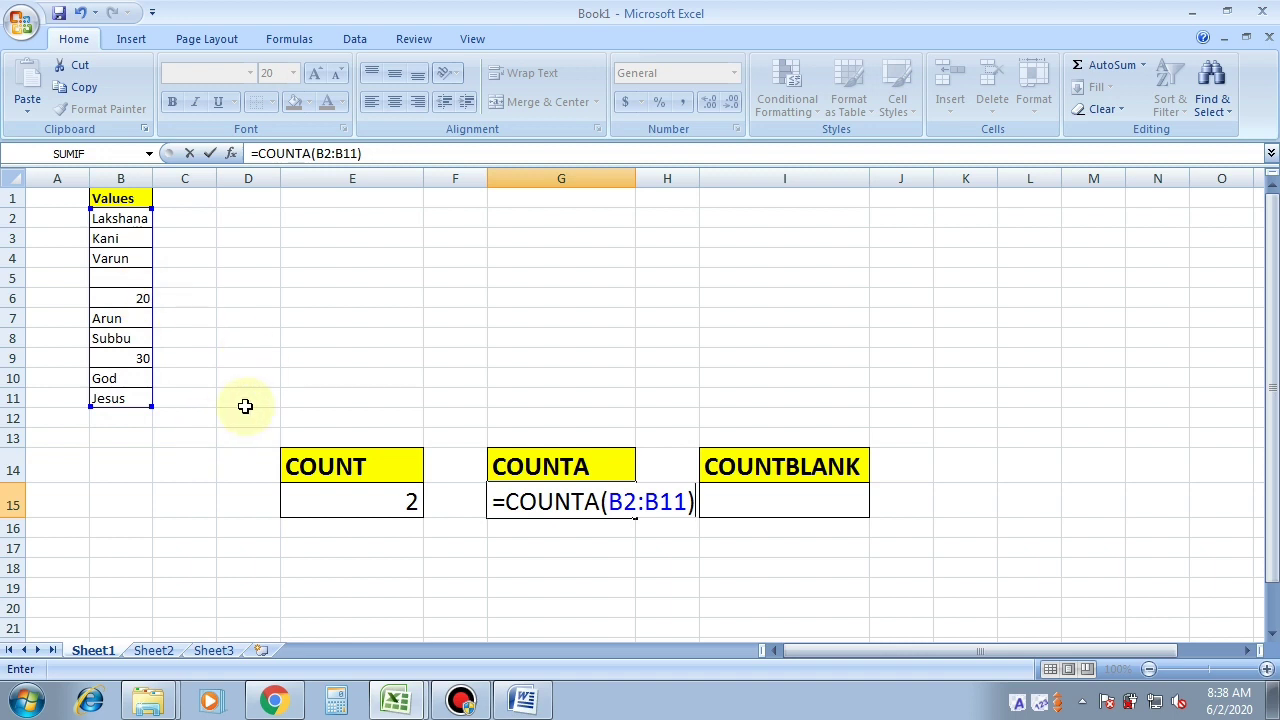
key("Return")
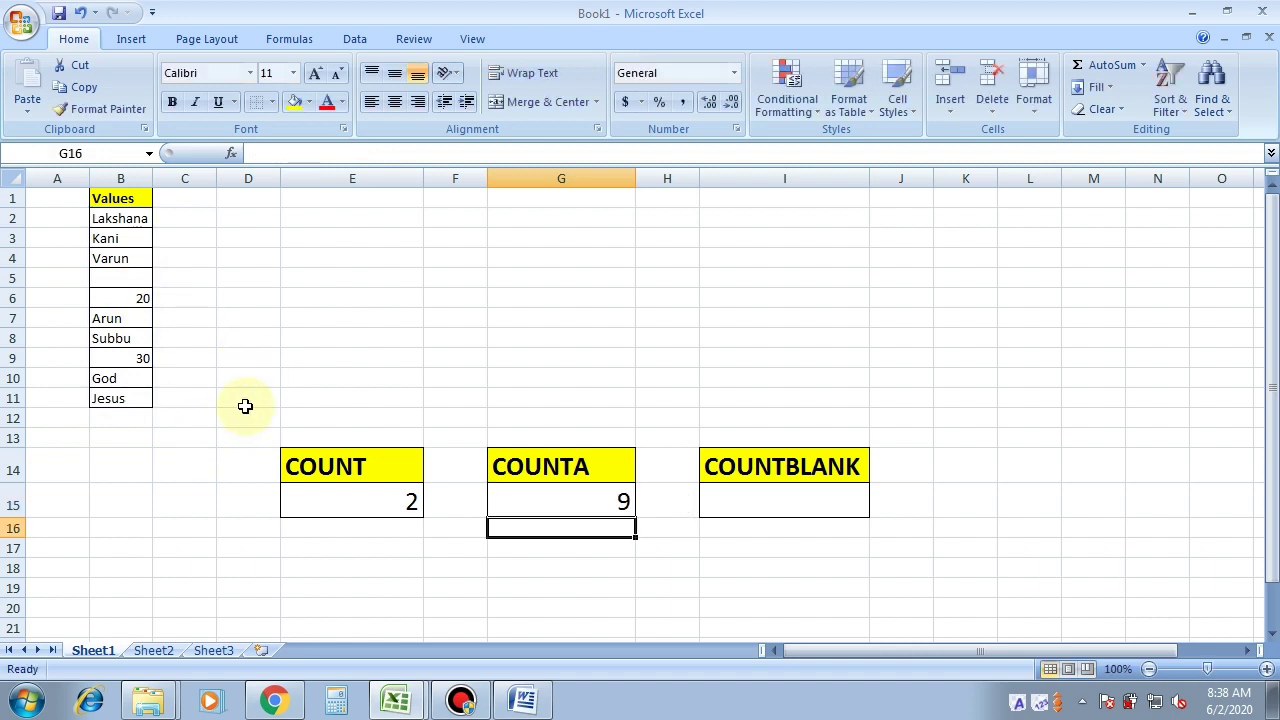
Compare the COUNTA result in G15 with the filled cells in B2:B11 and the empty cell B5
left_click(557, 500)
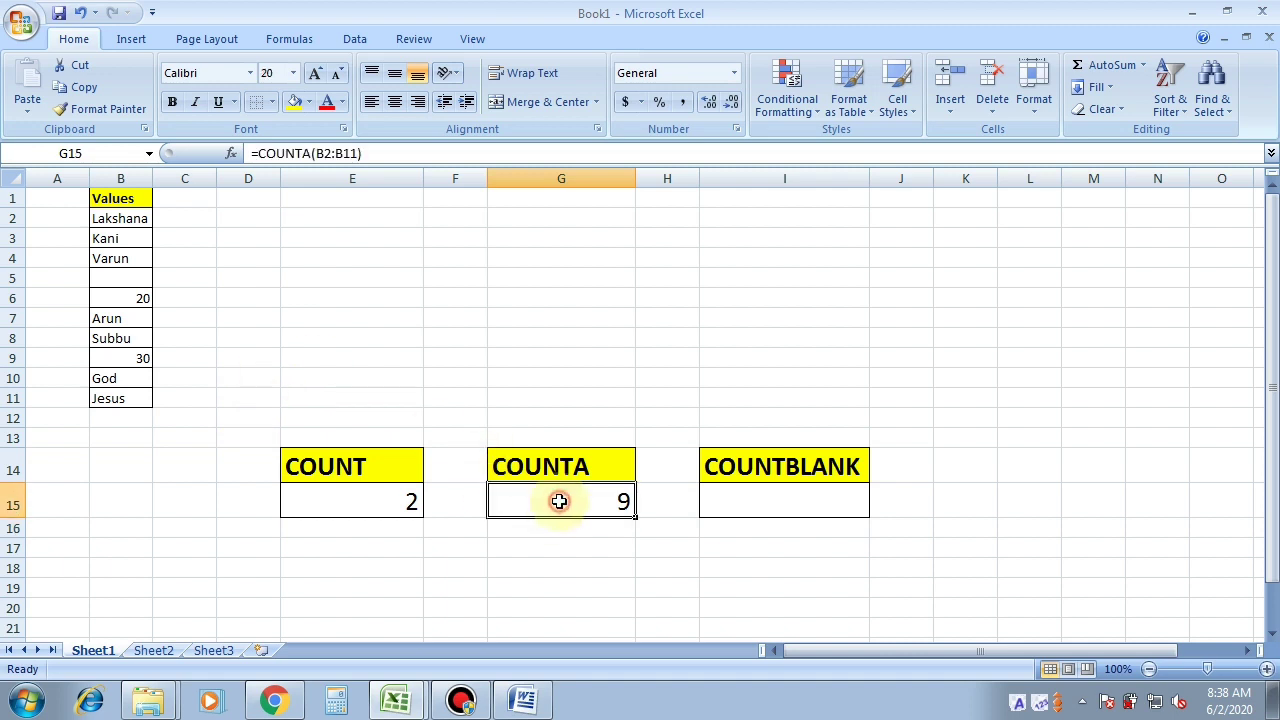
left_click(125, 216)
left_click(126, 240)
left_click(128, 258)
left_click(140, 300)
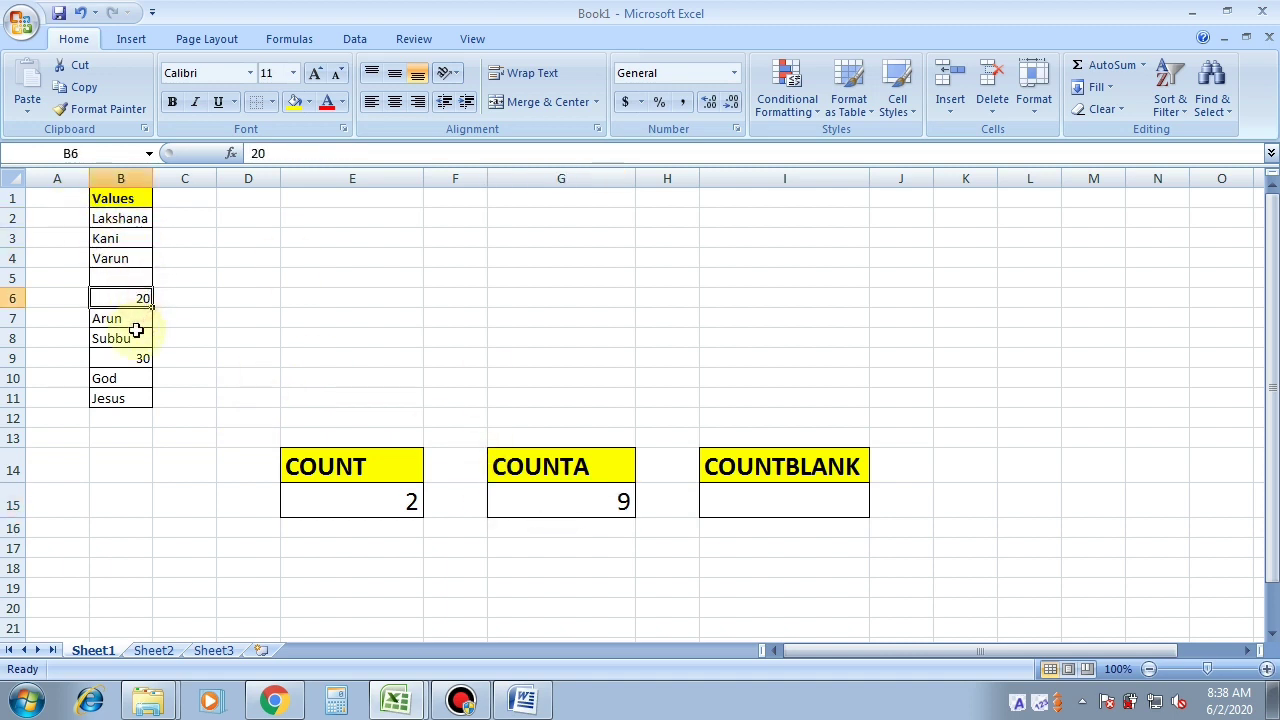
left_click(135, 320)
left_click(138, 340)
left_click(138, 358)
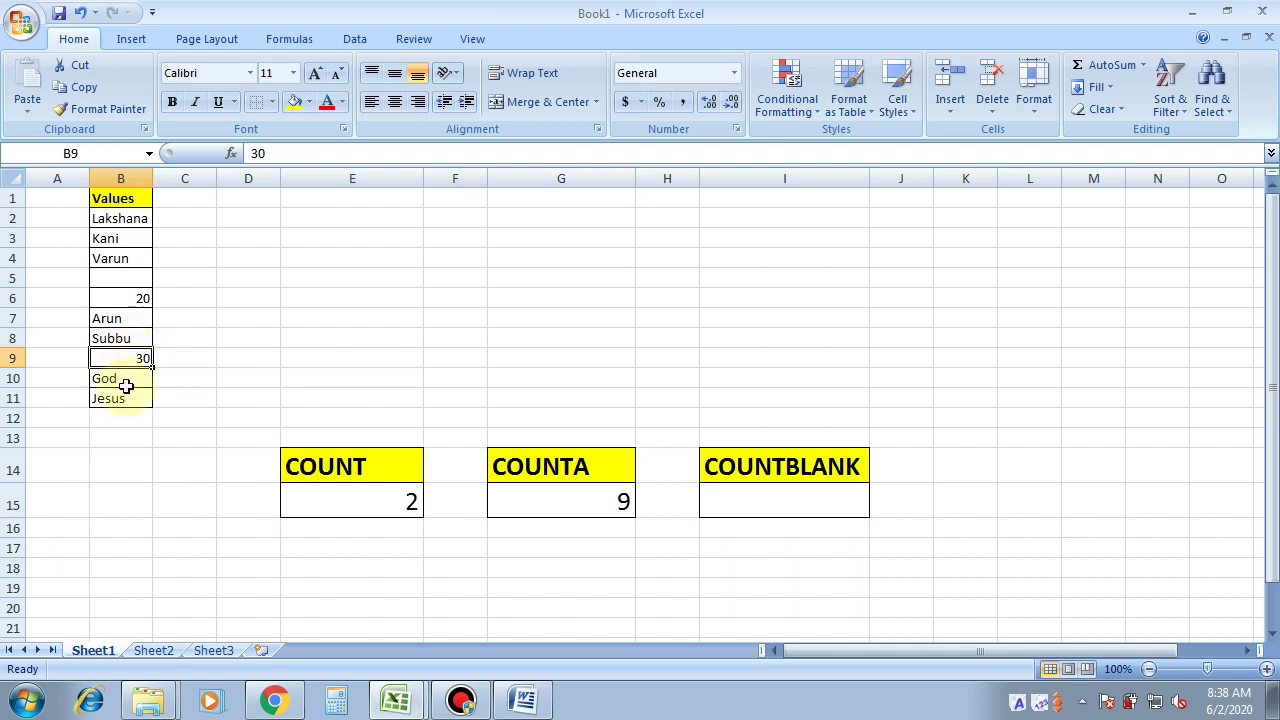
left_click(552, 500)
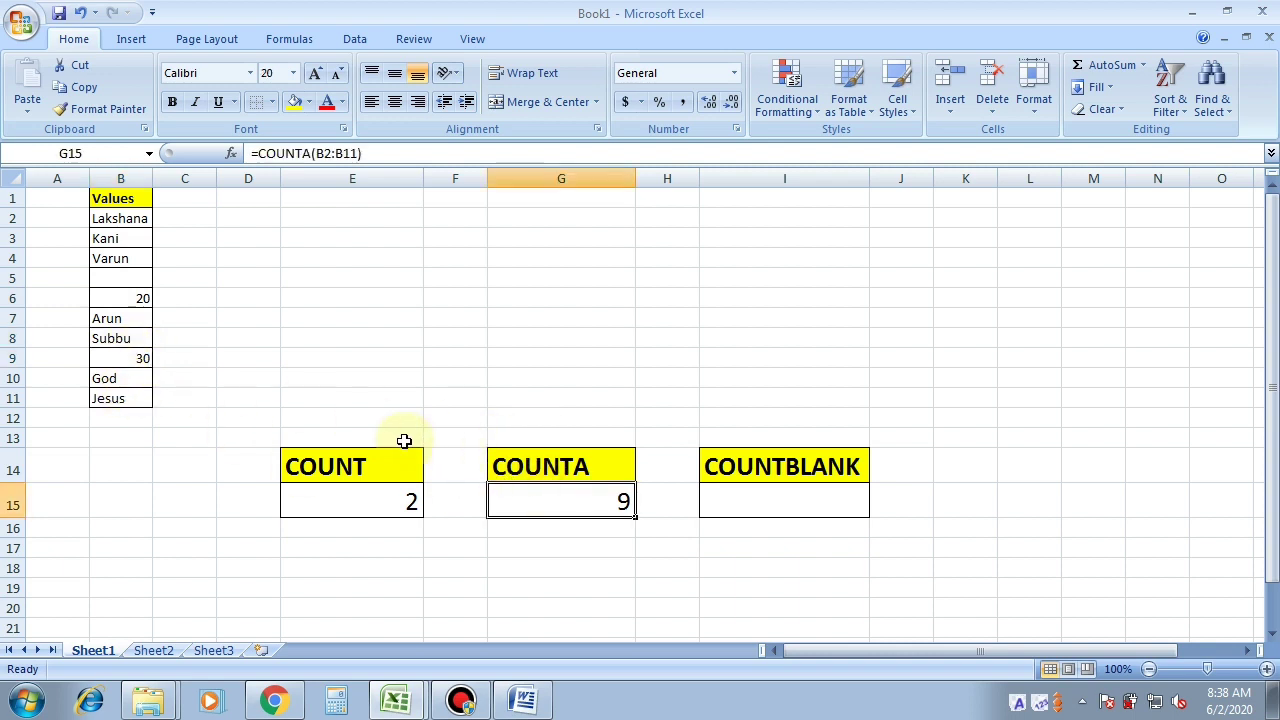
left_click(126, 319)
left_click(128, 283)
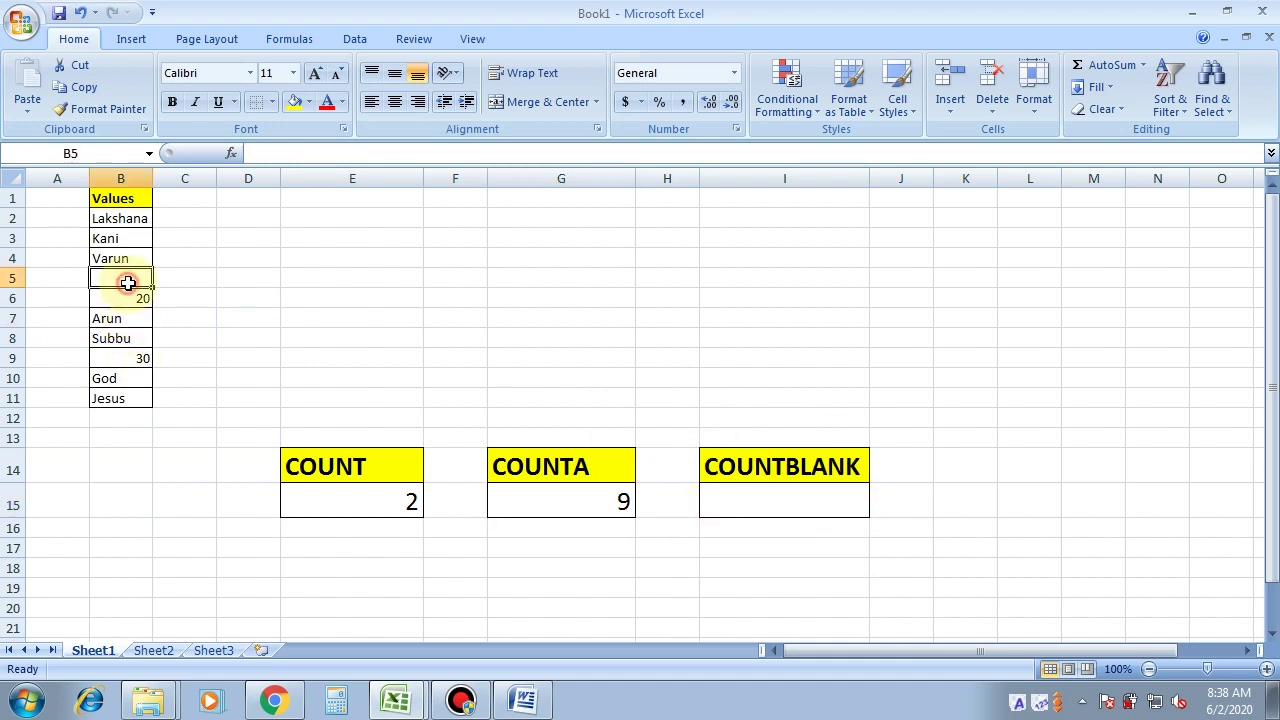
left_click(609, 503)
left_click(117, 281)
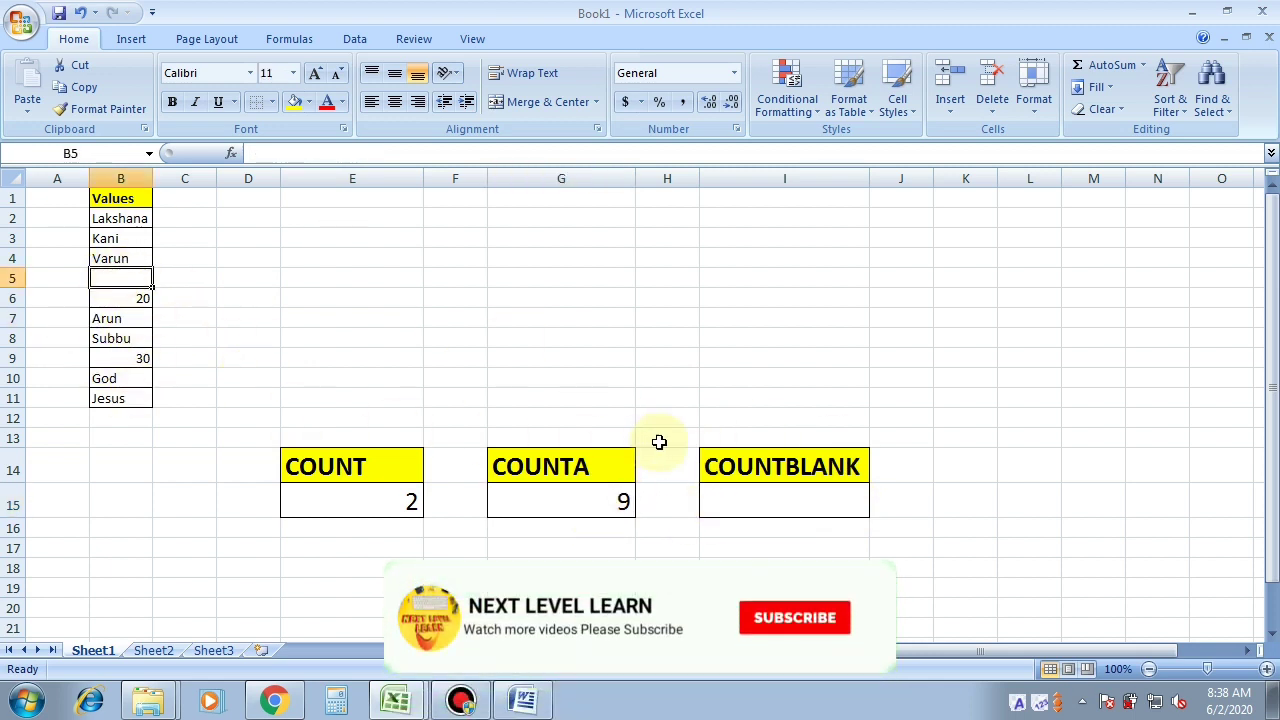
Enter the formula =COUNTBLANK(B2:B11) in cell I15 under the COUNTBLANK heading
left_click(770, 506)
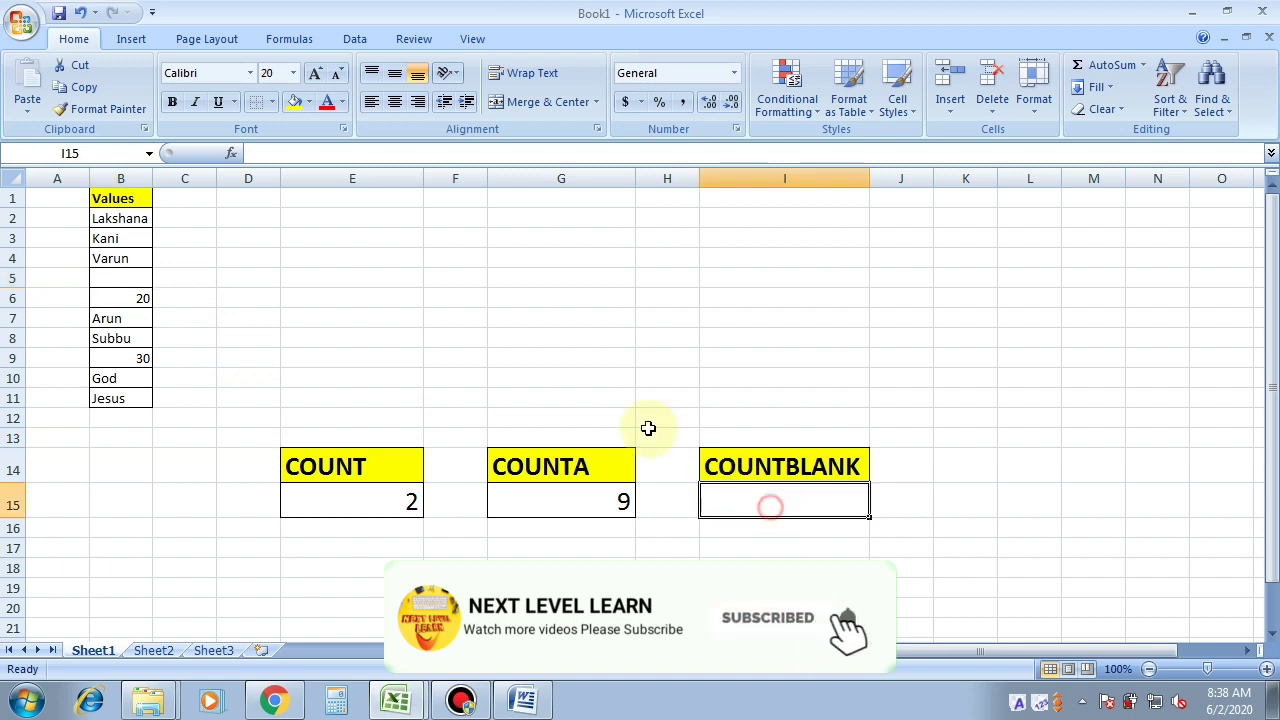
left_click(114, 284)
left_click(131, 377)
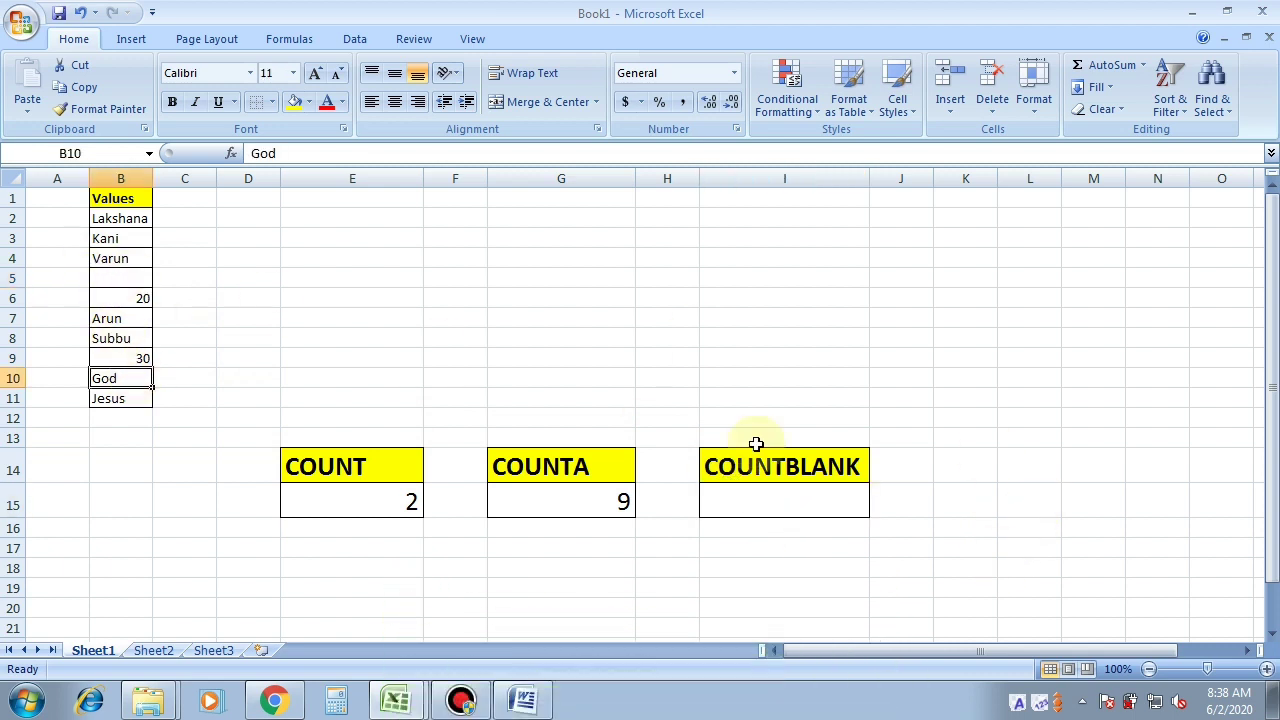
left_click(766, 500)
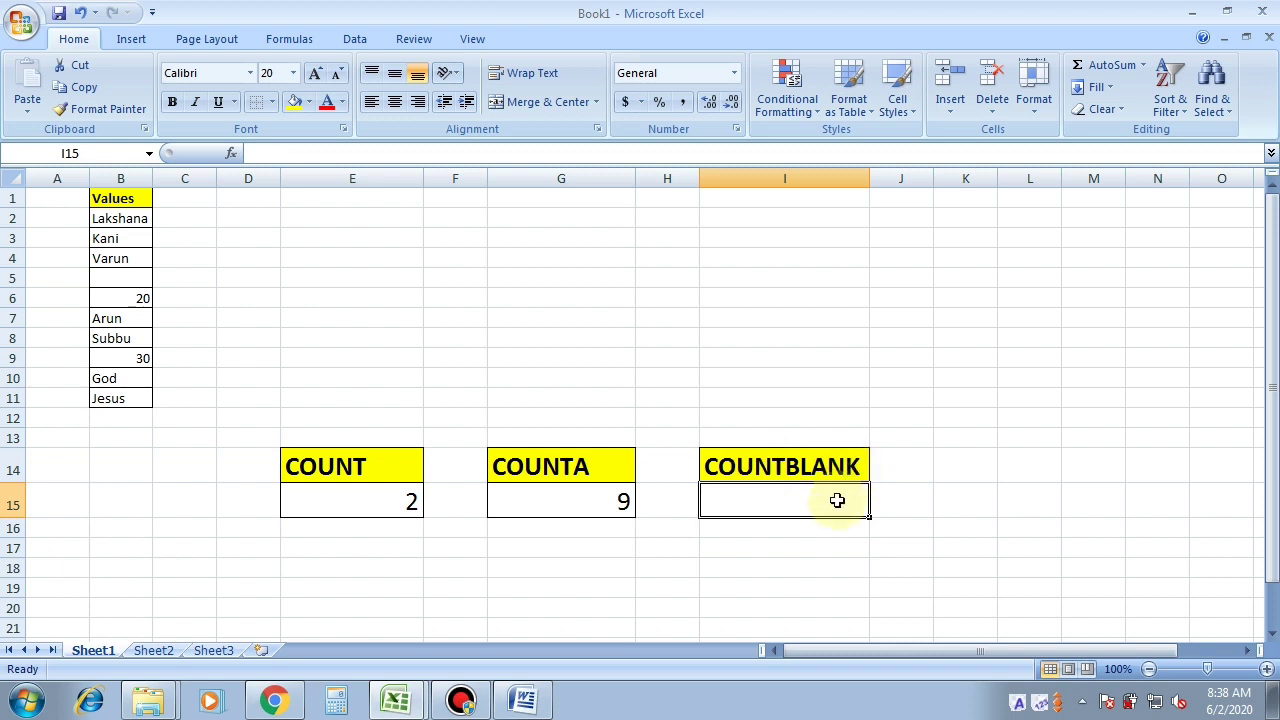
type("=COUNT")
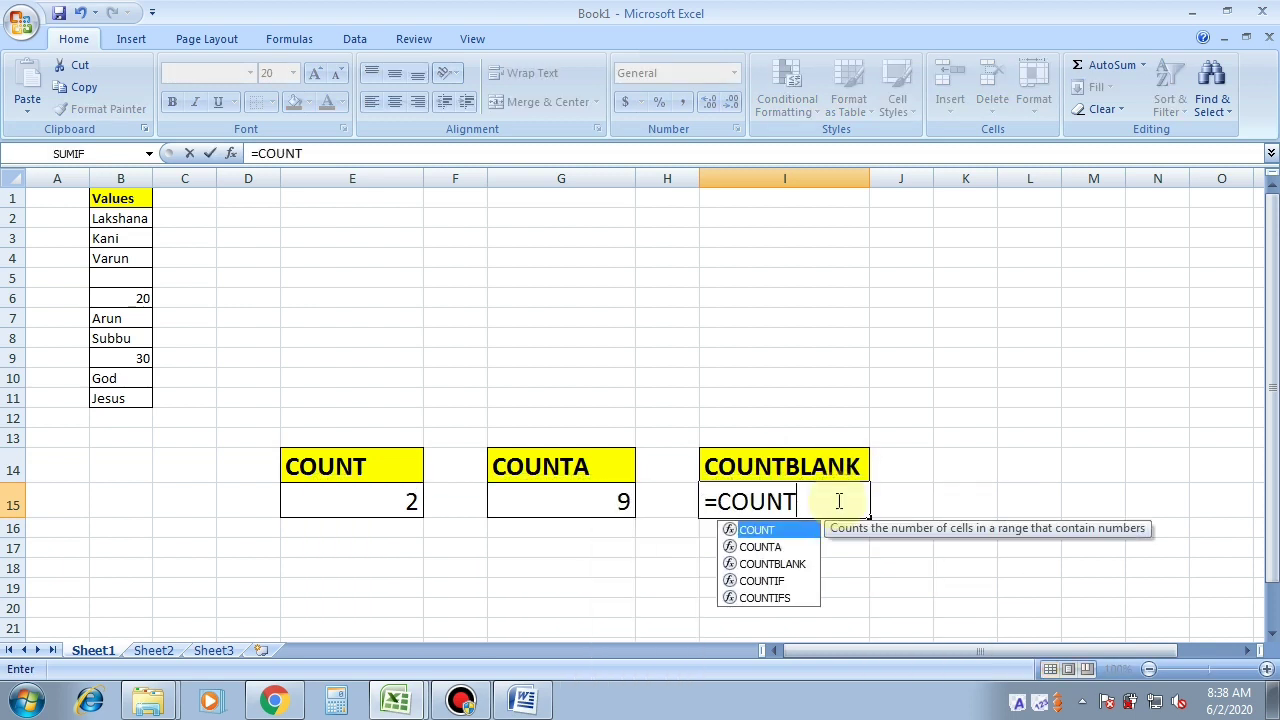
type("BLAN")
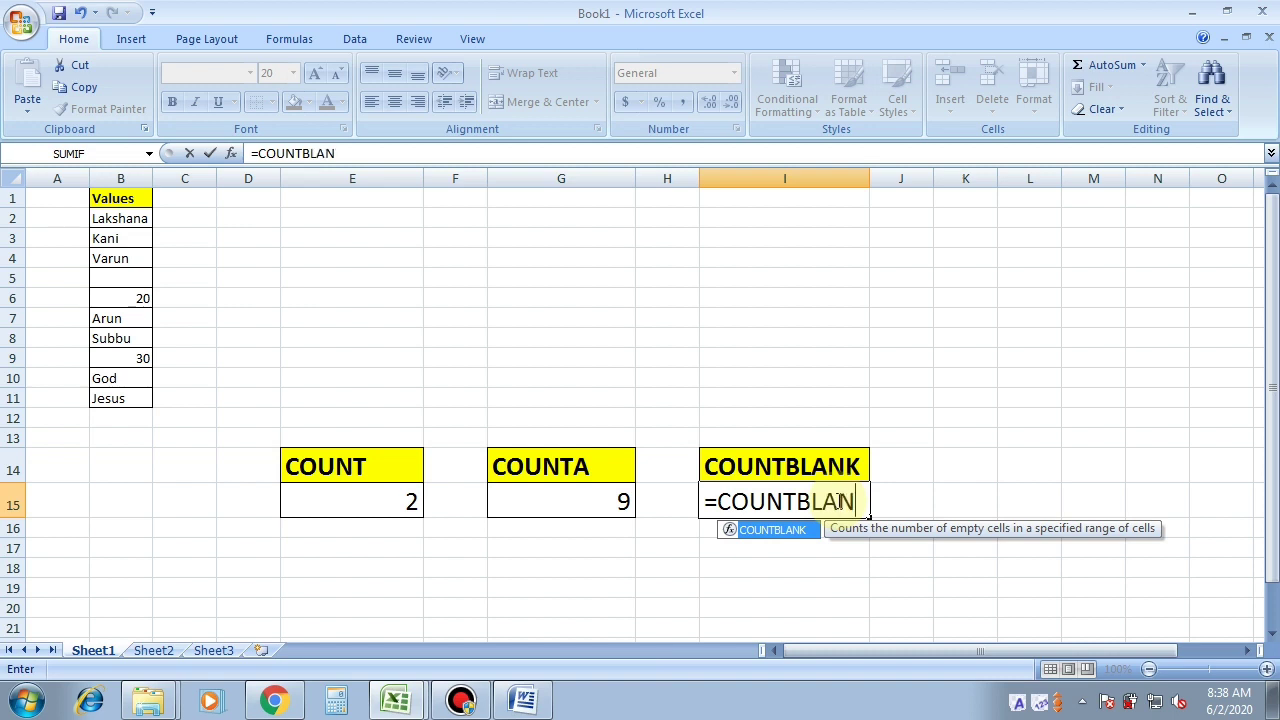
type("K(")
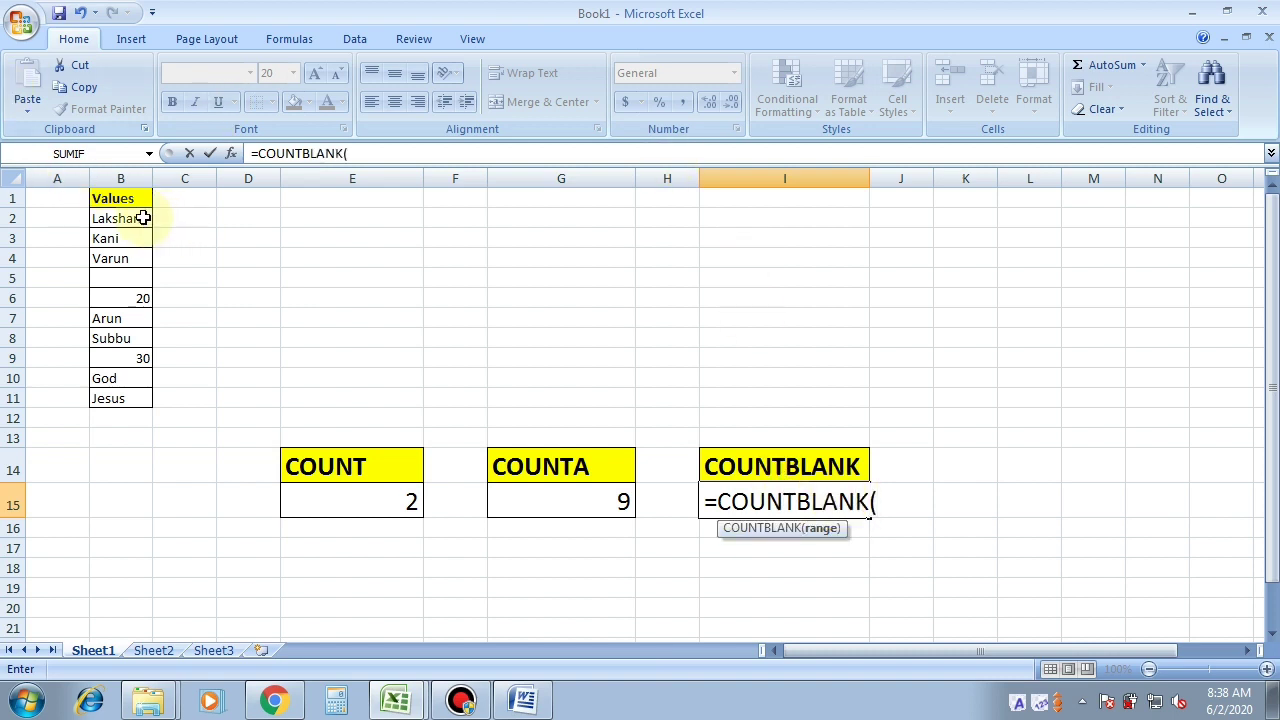
left_click_drag(143, 218, 136, 398)
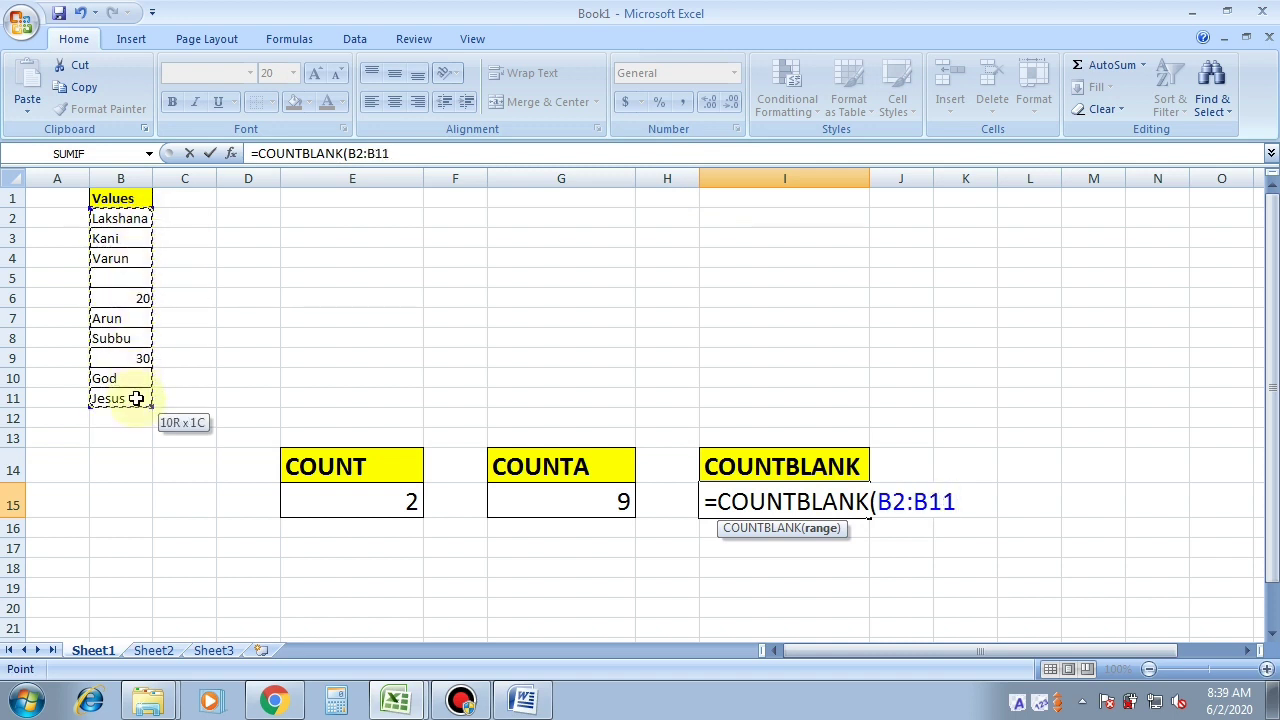
type(")")
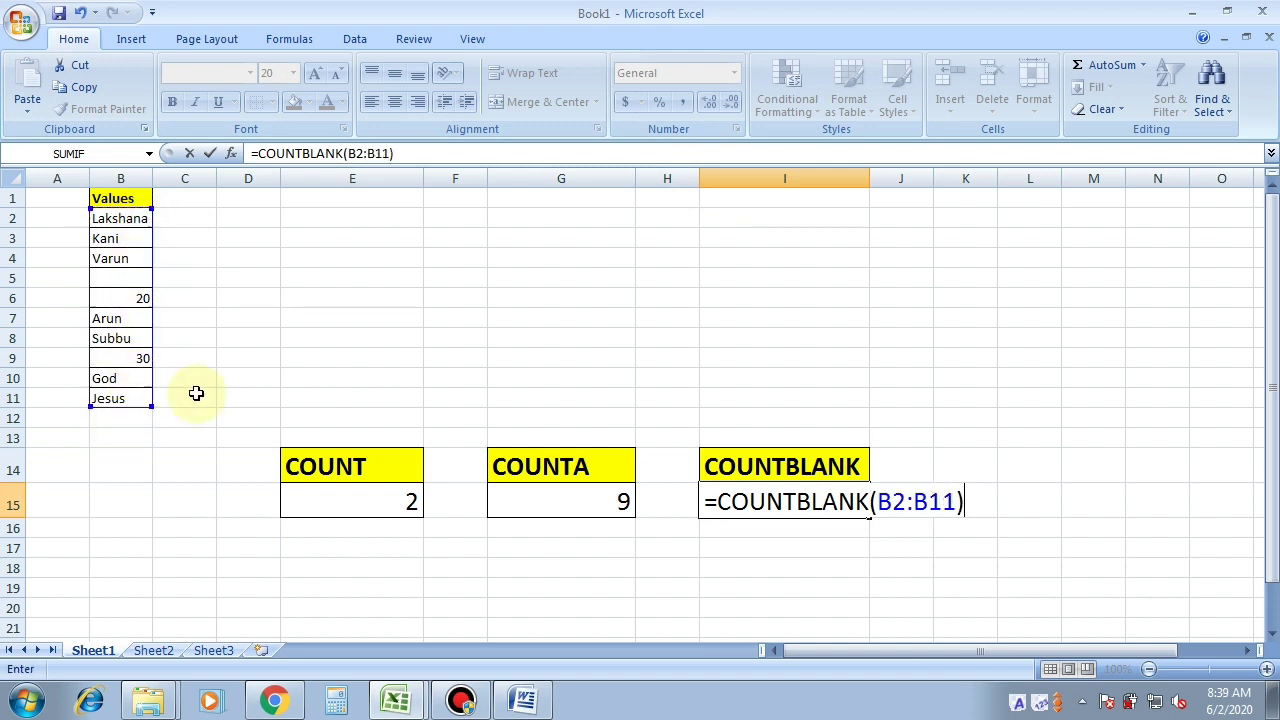
key("Return")
Compare the COUNTBLANK result in I15 with the empty cell B5 in the Values list
left_click(845, 502)
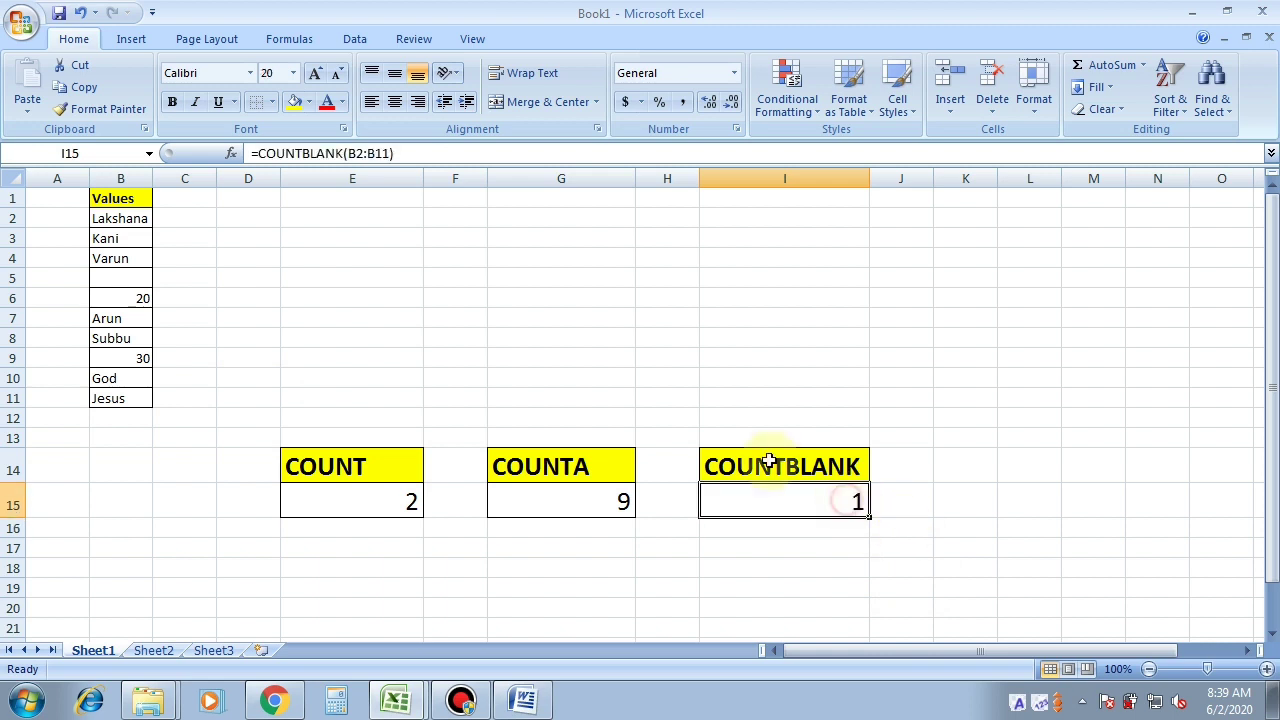
left_click(125, 283)
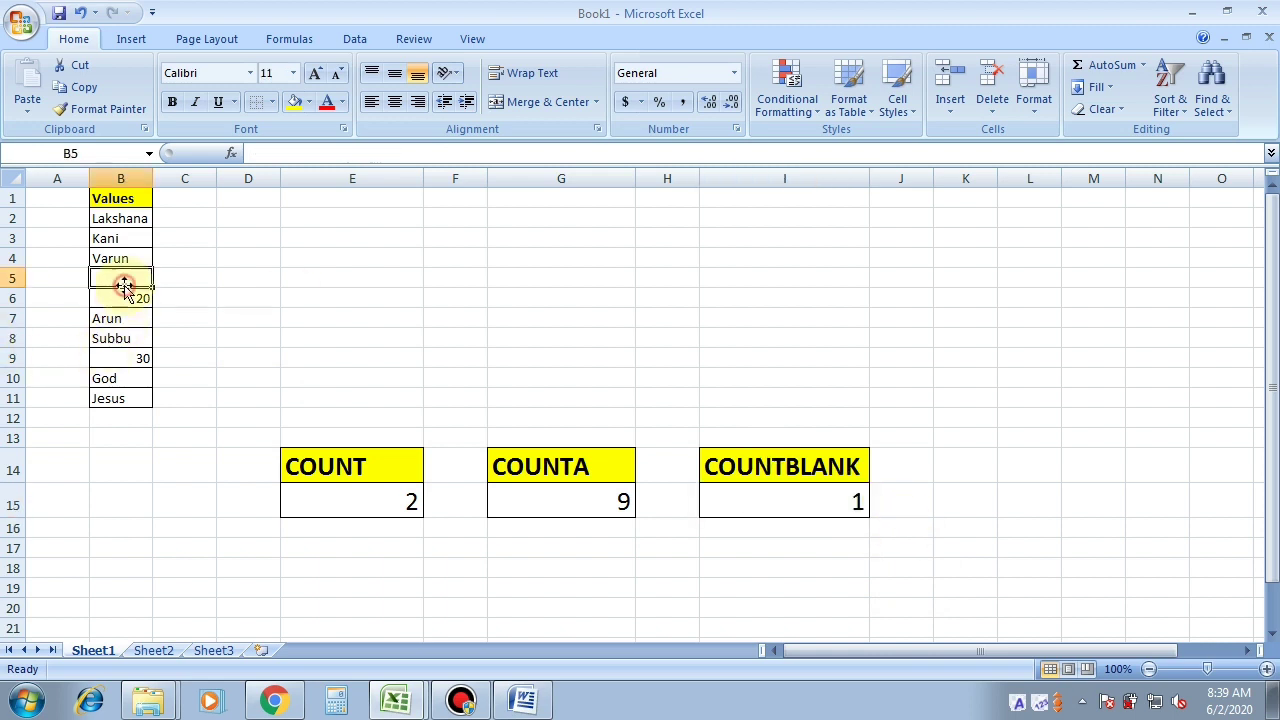
left_click(733, 502)
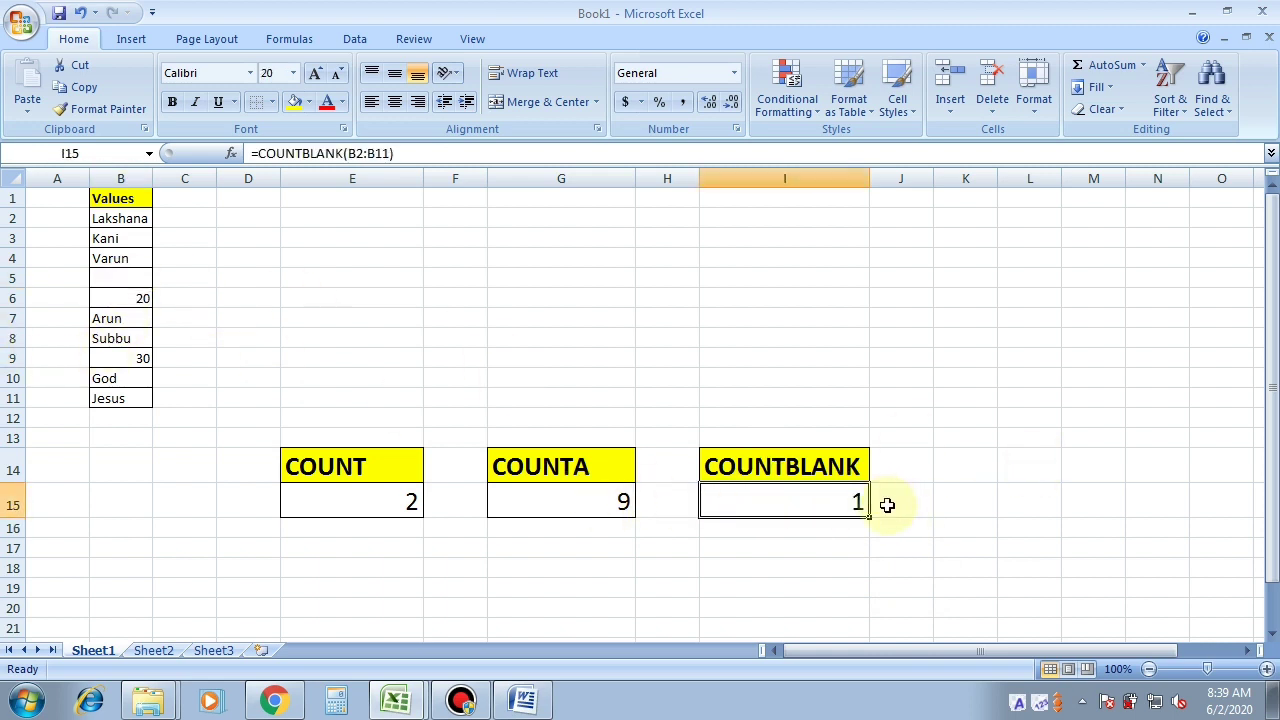
Clear the contents of cell B7 and check the COUNTBLANK and COUNTA results in I15 and G15
left_click(108, 322)
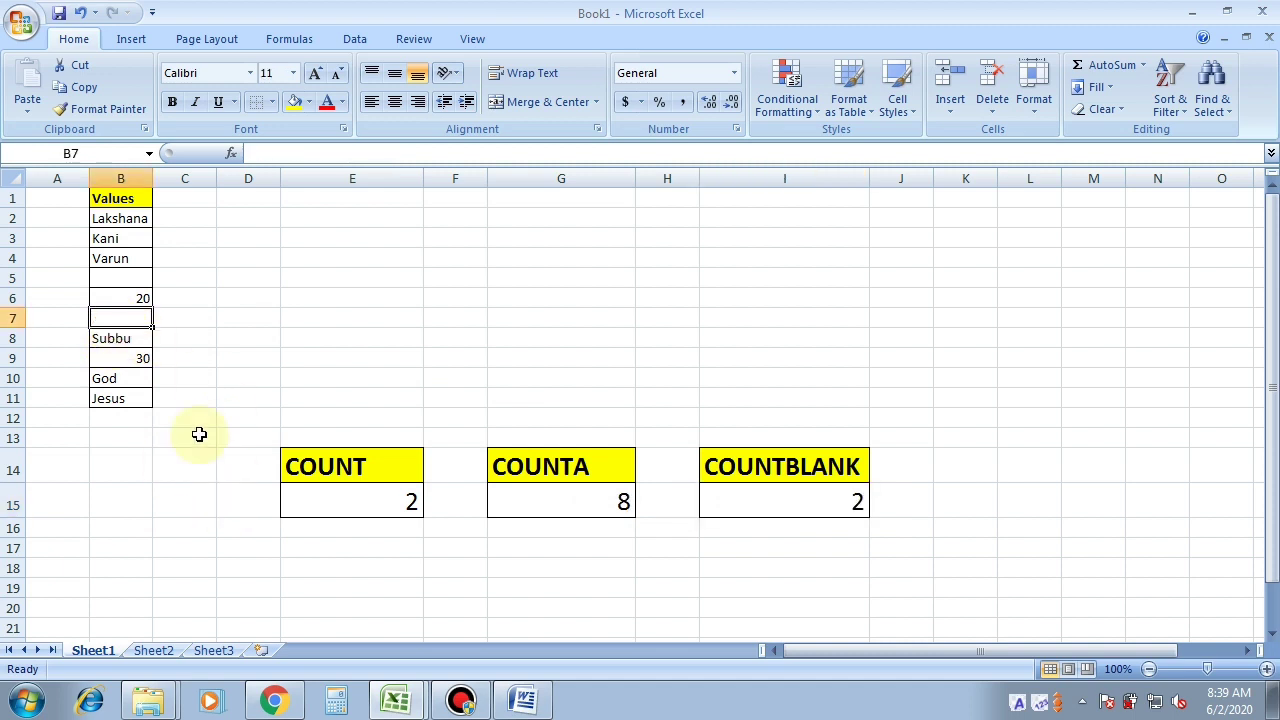
left_click(797, 512)
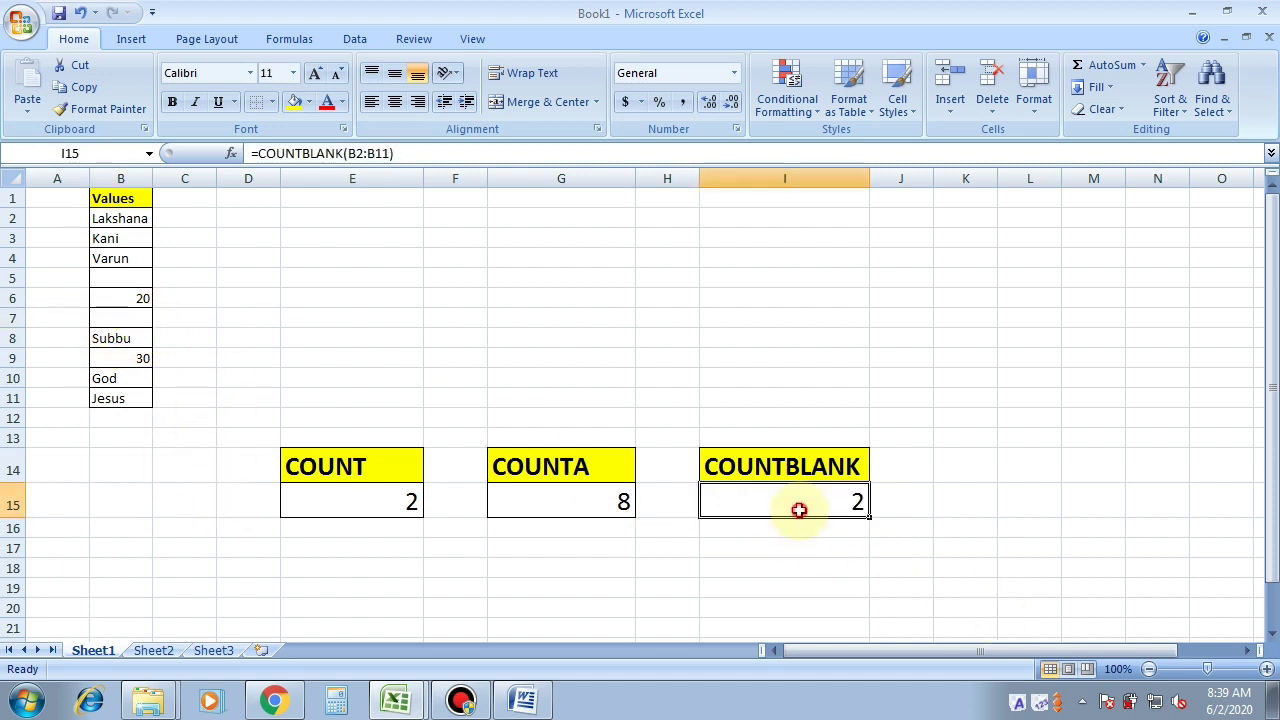
left_click(142, 318)
left_click(580, 507)
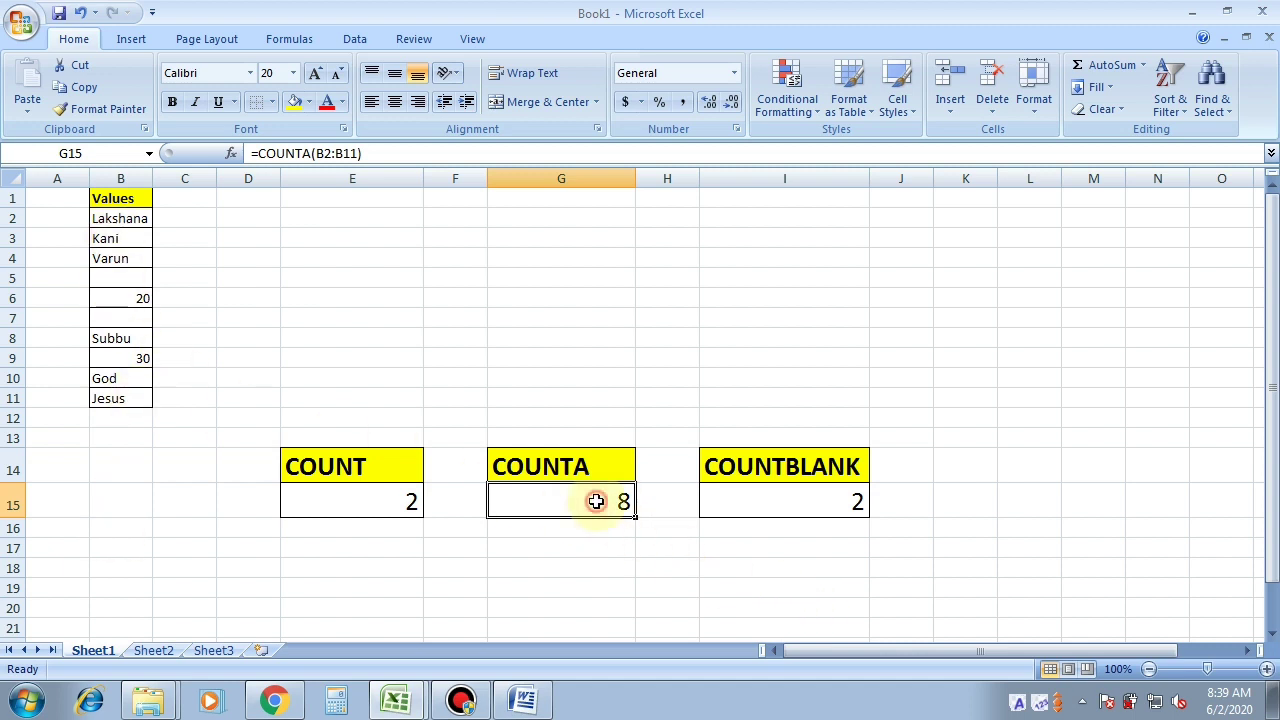
Replace the text in cell B8 with 40 and check the COUNT result in E15
left_click(133, 338)
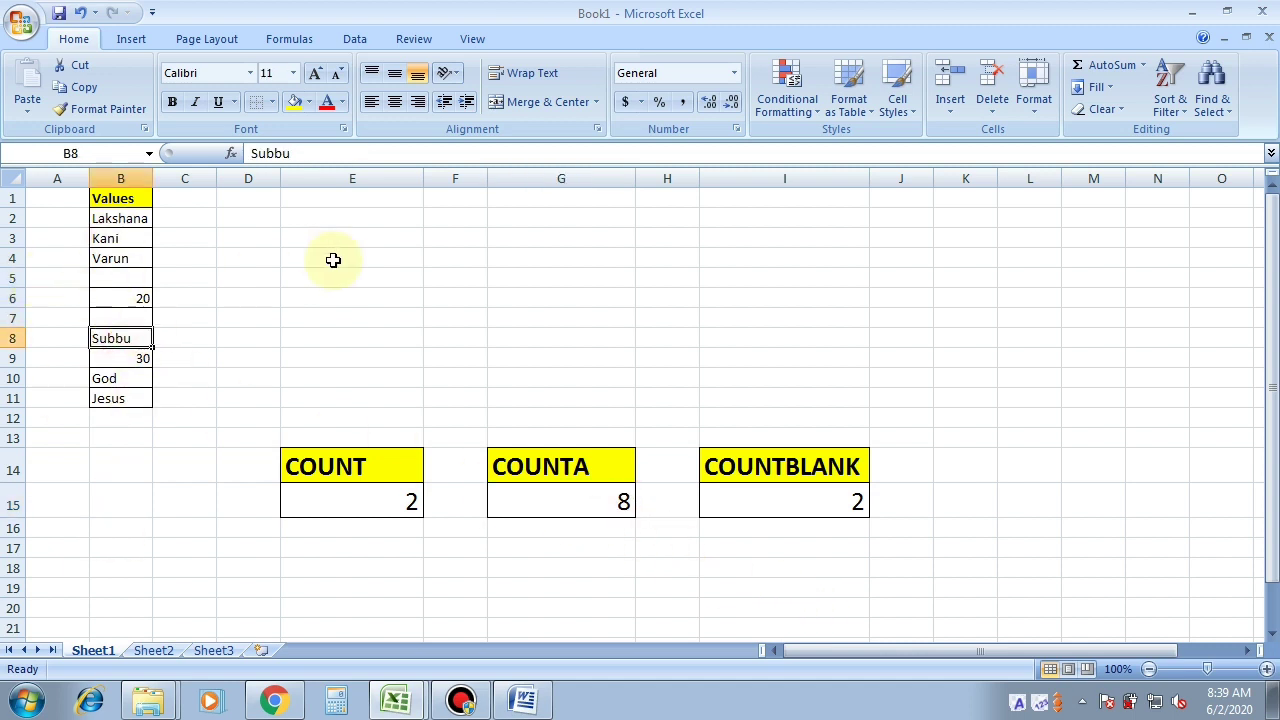
type("40")
key("Return")
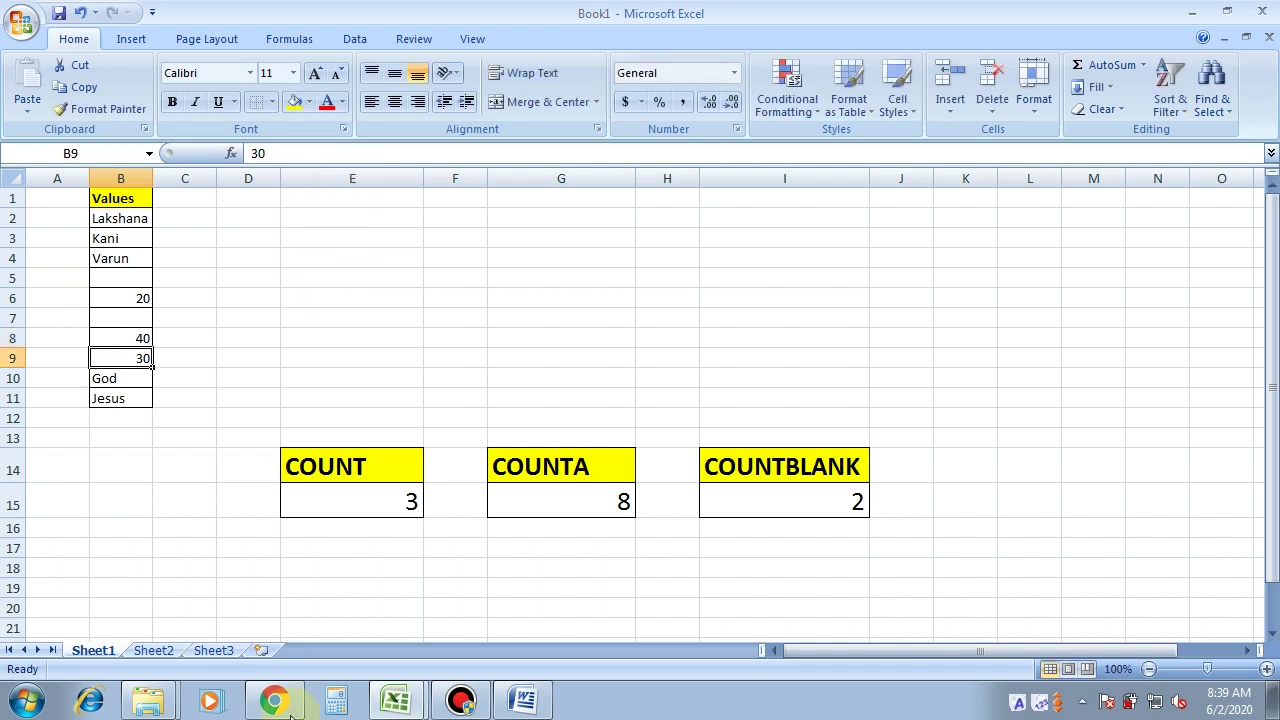
left_click(370, 504)
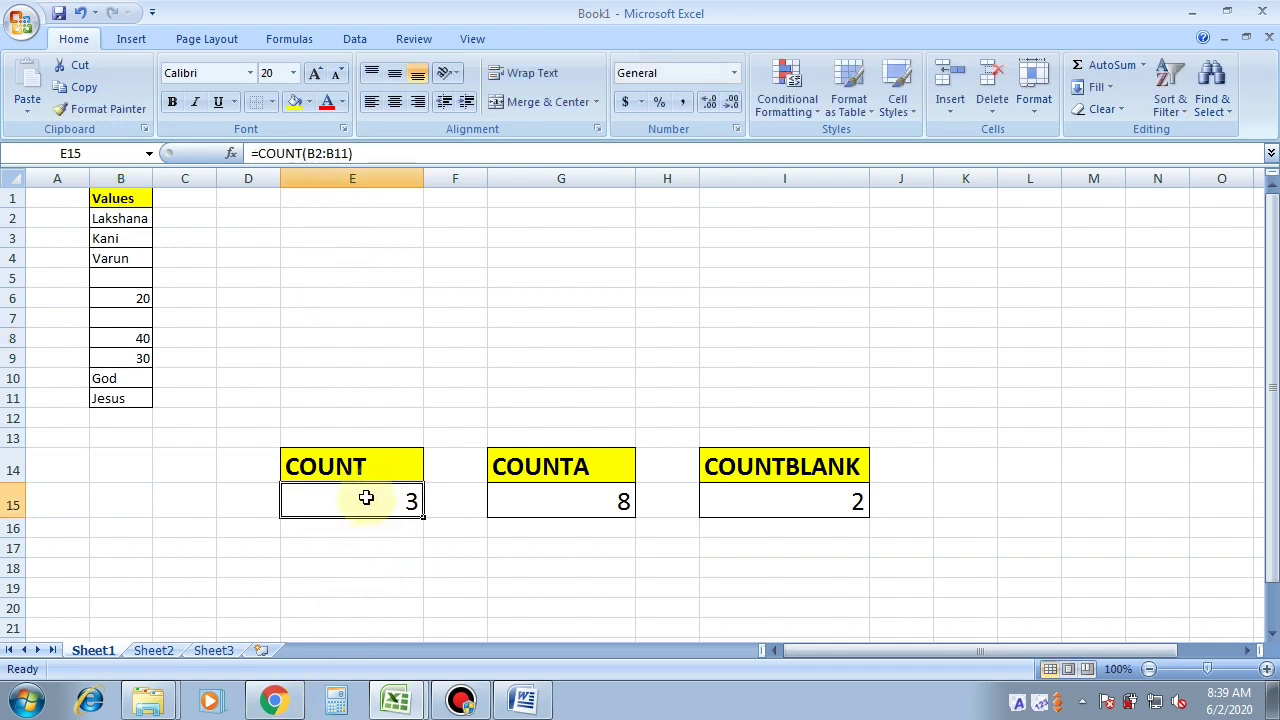
left_click(105, 336)
left_click(356, 512)
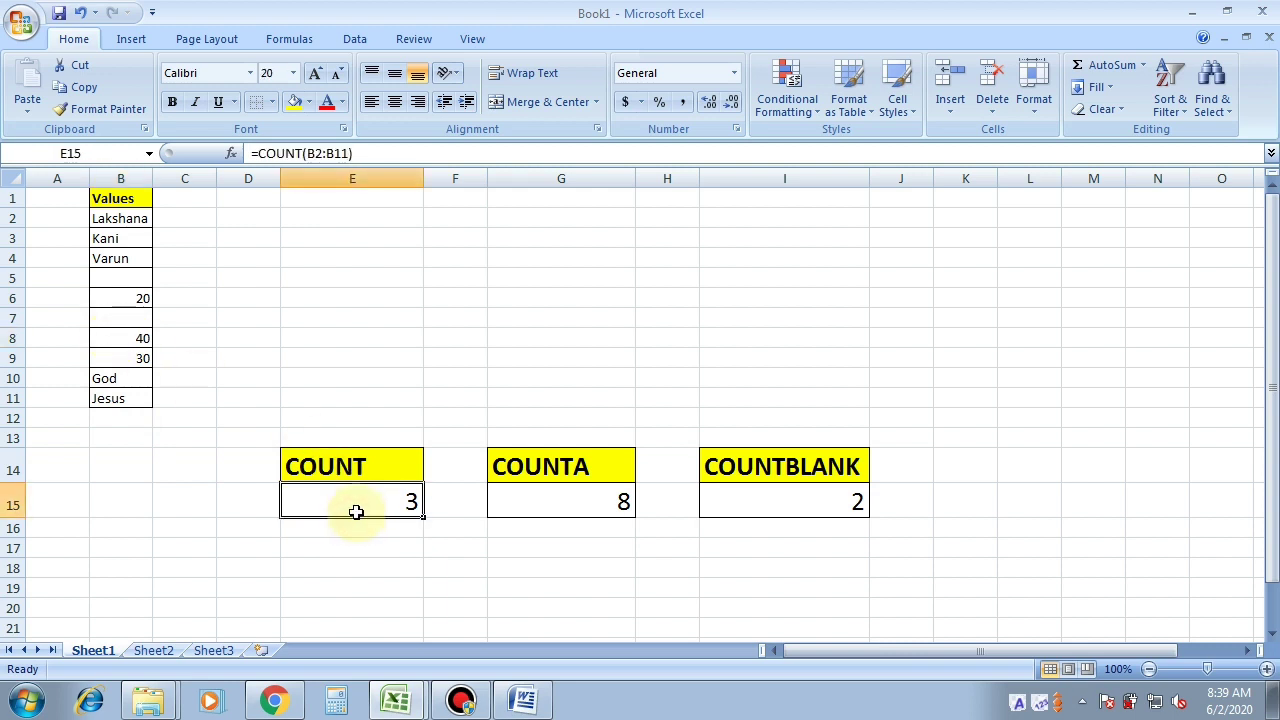
Review the COUNT, COUNTA and COUNTBLANK headings and their results in E14:I15
left_click(335, 468)
left_click(545, 471)
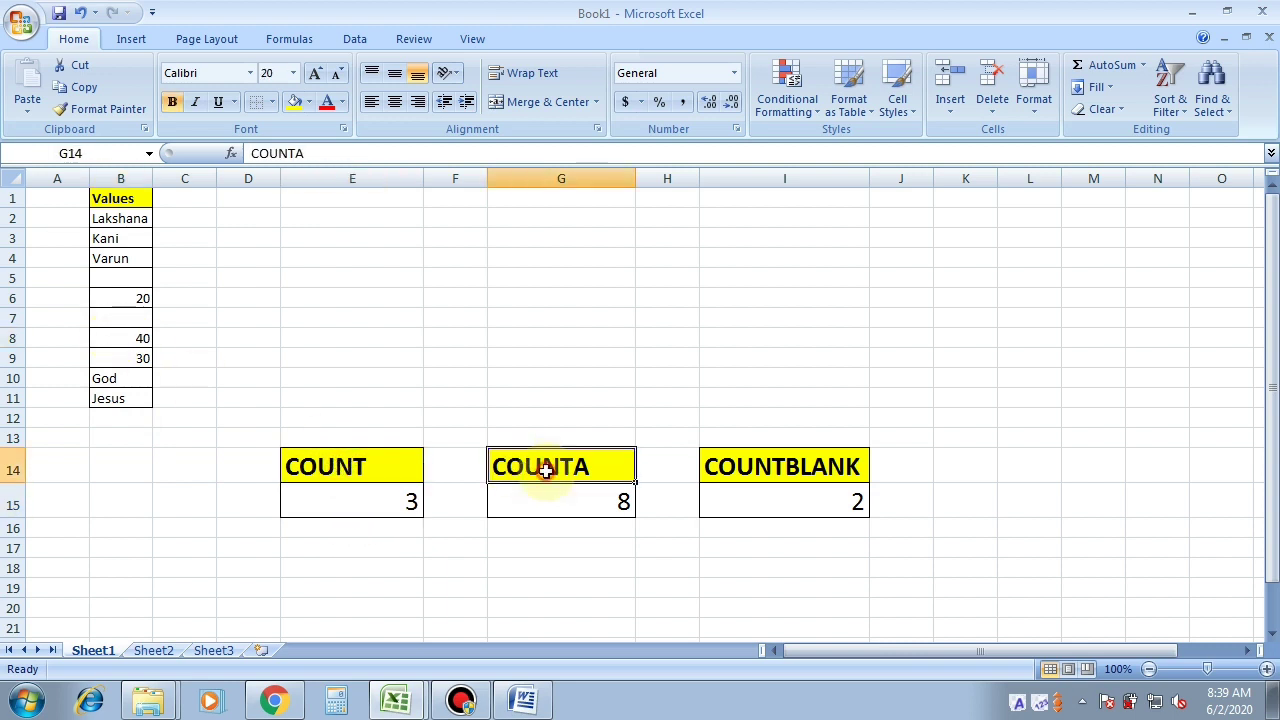
left_click(779, 468)
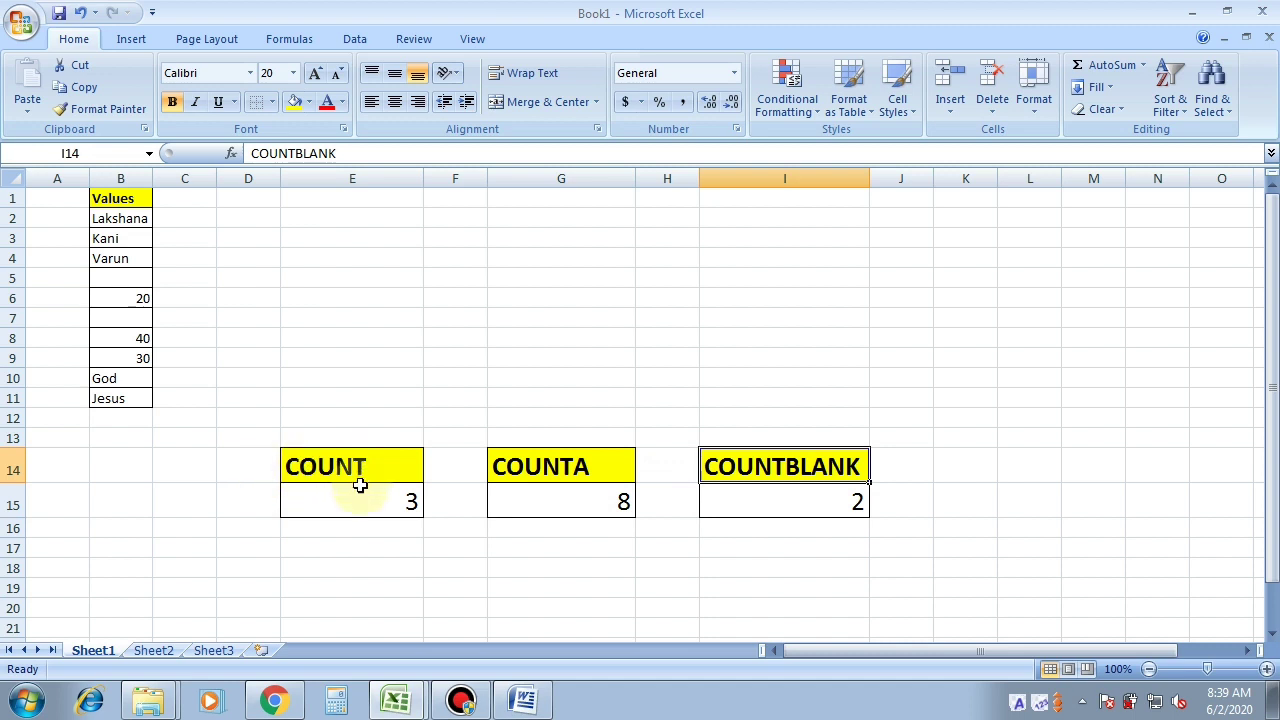
left_click_drag(300, 466, 792, 516)
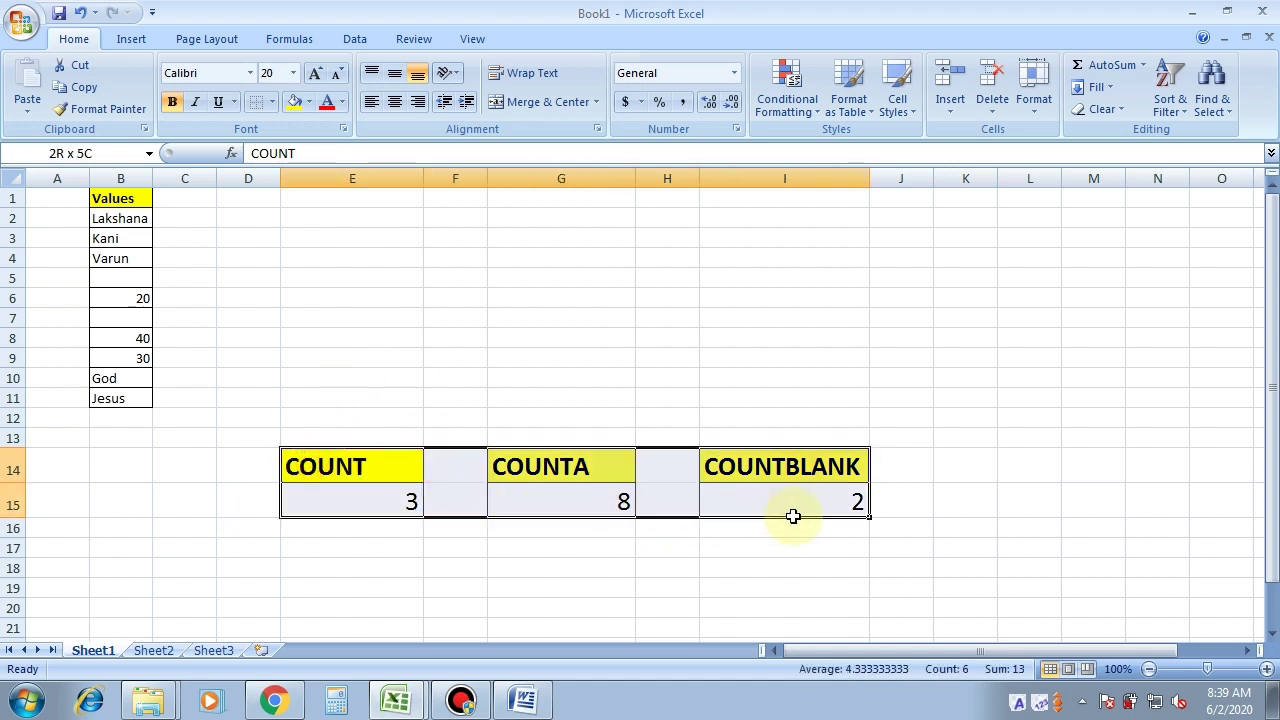
left_click(383, 529)
left_click_drag(368, 470, 793, 528)
left_click(322, 466)
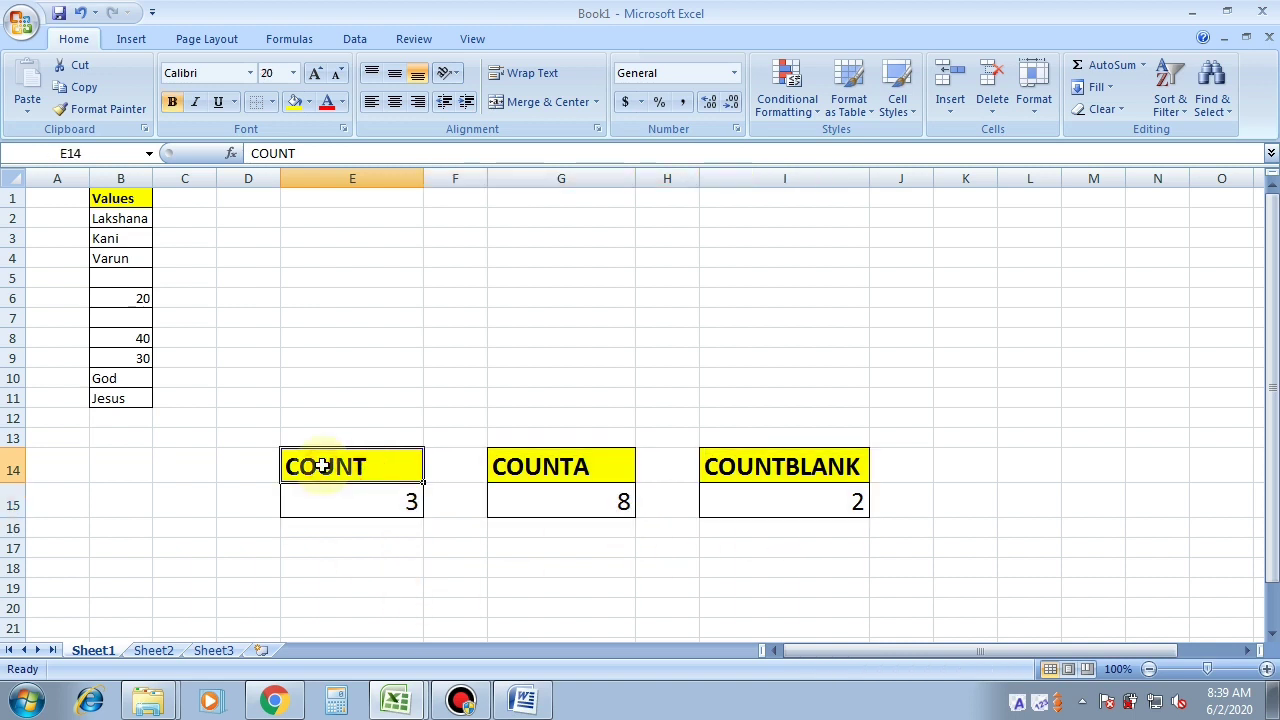